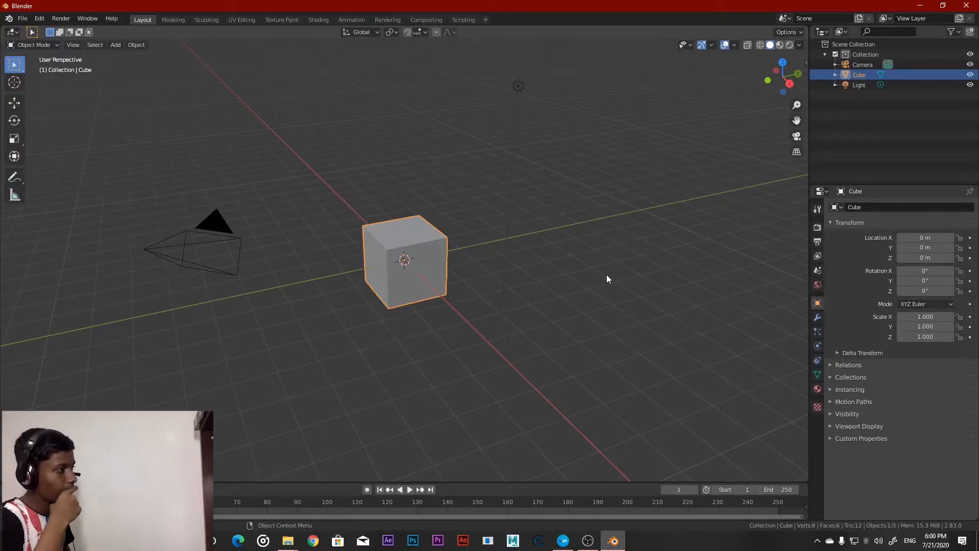
Delete the default cube and add a mesh plane at the scene origin
{"action": "key", "text": "Delete"}
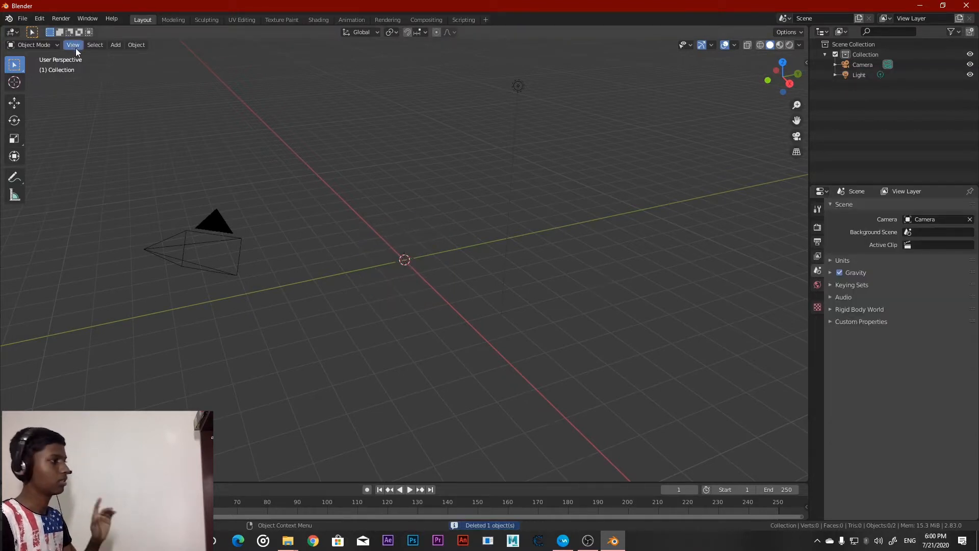
{"action": "left_click", "coordinate": [113, 47]}
{"action": "mouse_move", "coordinate": [121, 57]}
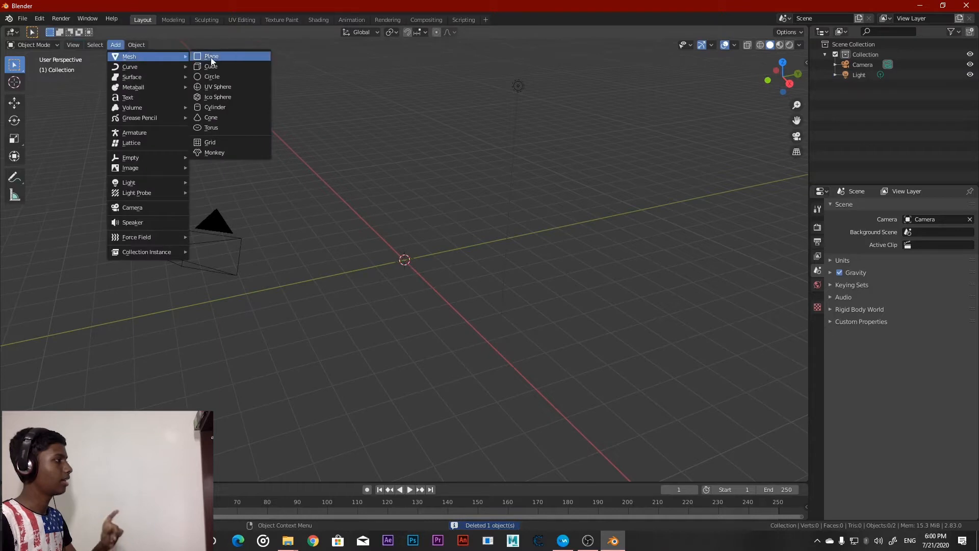
{"action": "left_click", "coordinate": [222, 60]}
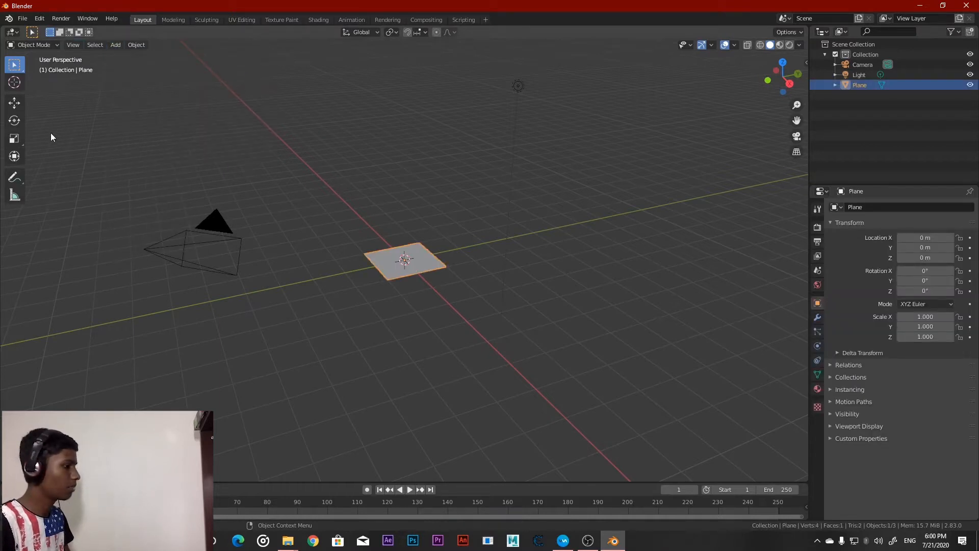
{"action": "left_click", "coordinate": [595, 542]}
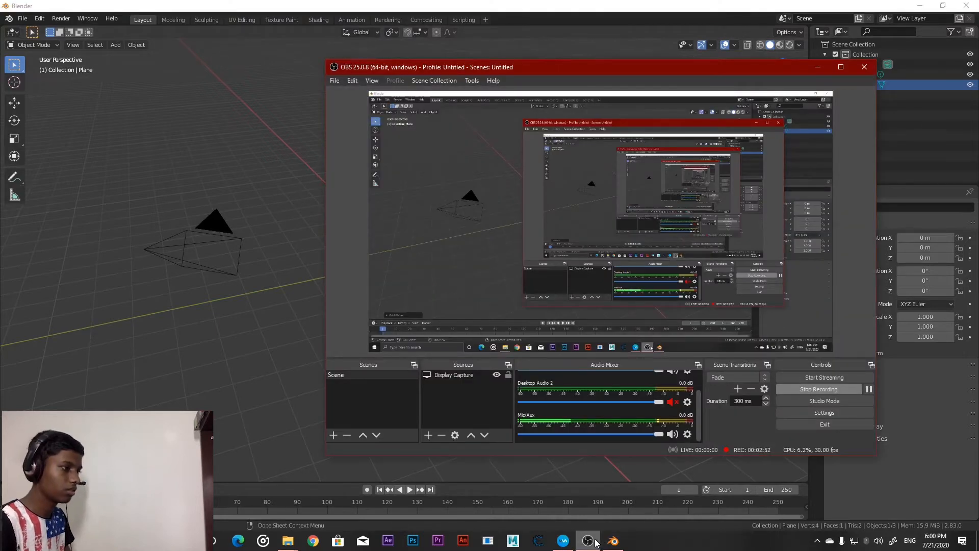
{"action": "left_click", "coordinate": [594, 541]}
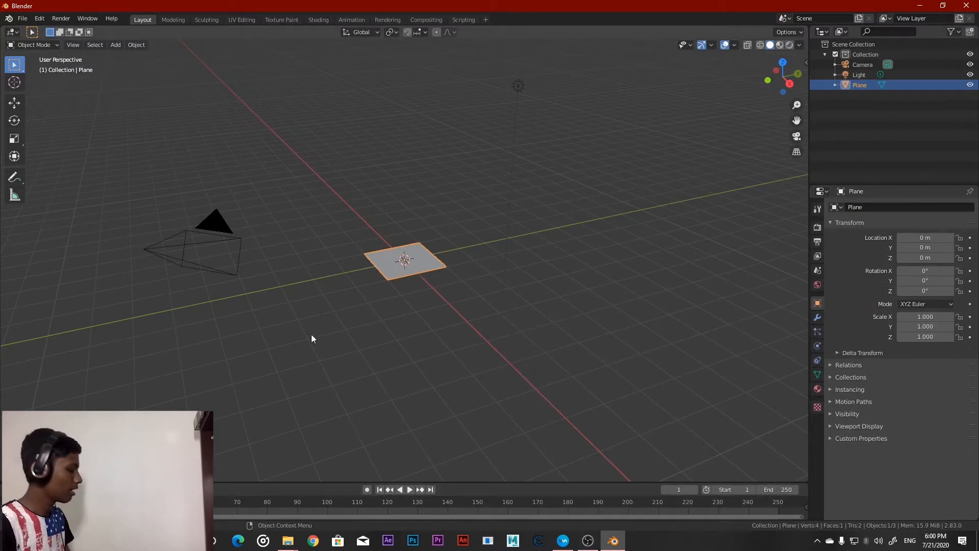
Scale the plane up uniformly to about 20.8 so it forms a large floor
{"action": "left_click", "coordinate": [15, 138]}
{"action": "left_click_drag", "start_coordinate": [436, 236], "coordinate": [450, 396]}
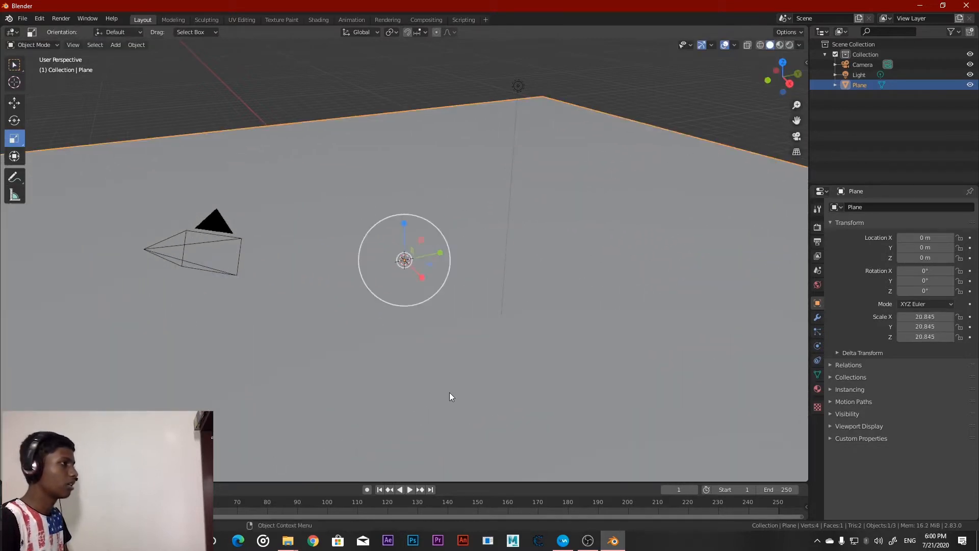
Change the scene's existing light to the Spot type and turn on Show Cone for it
{"action": "left_click", "coordinate": [518, 87]}
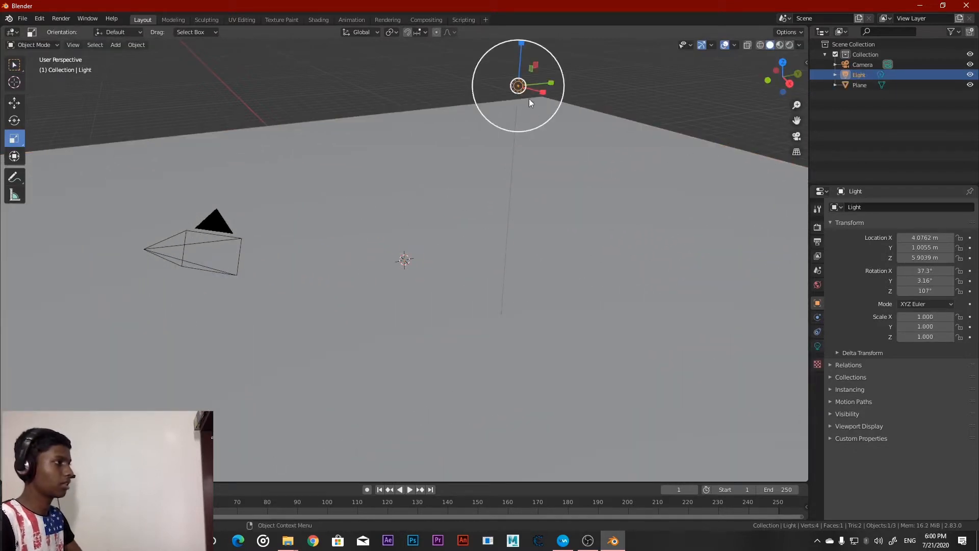
{"action": "middle_click_drag", "start_coordinate": [627, 188], "coordinate": [673, 213]}
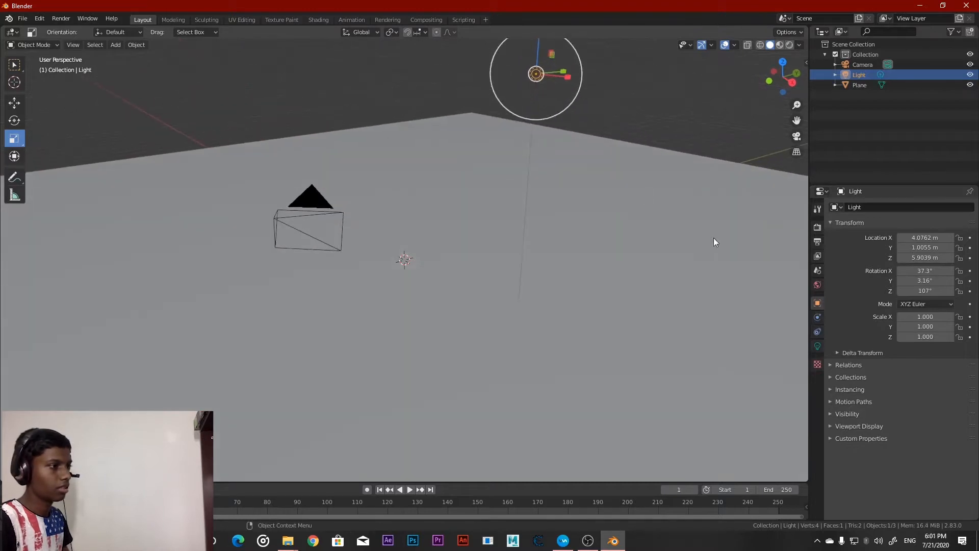
{"action": "left_click", "coordinate": [817, 347]}
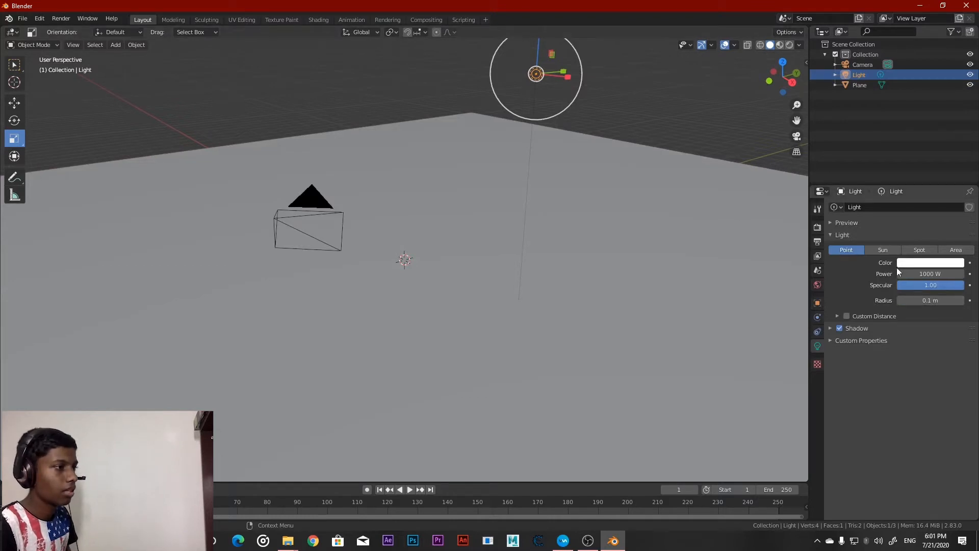
{"action": "left_click", "coordinate": [929, 249]}
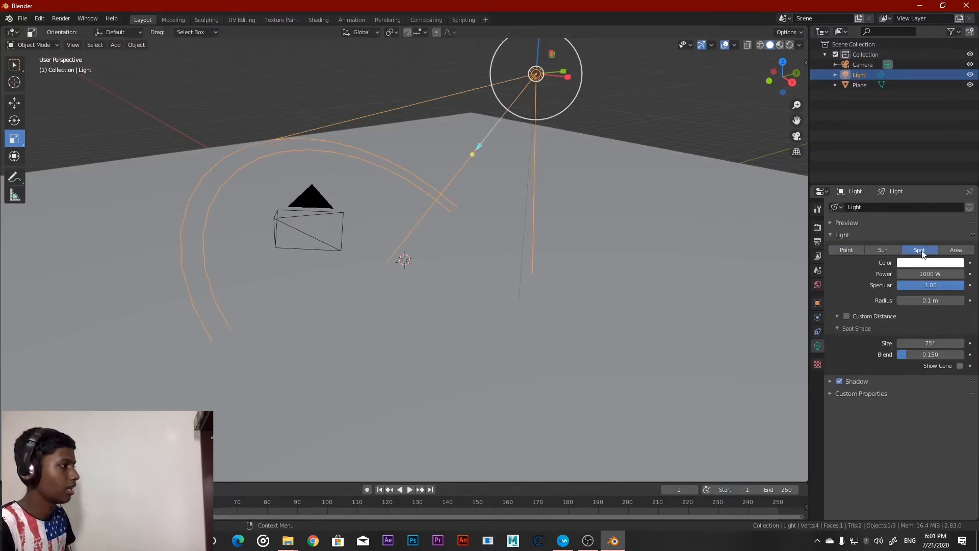
{"action": "middle_click_drag", "start_coordinate": [612, 245], "coordinate": [688, 253]}
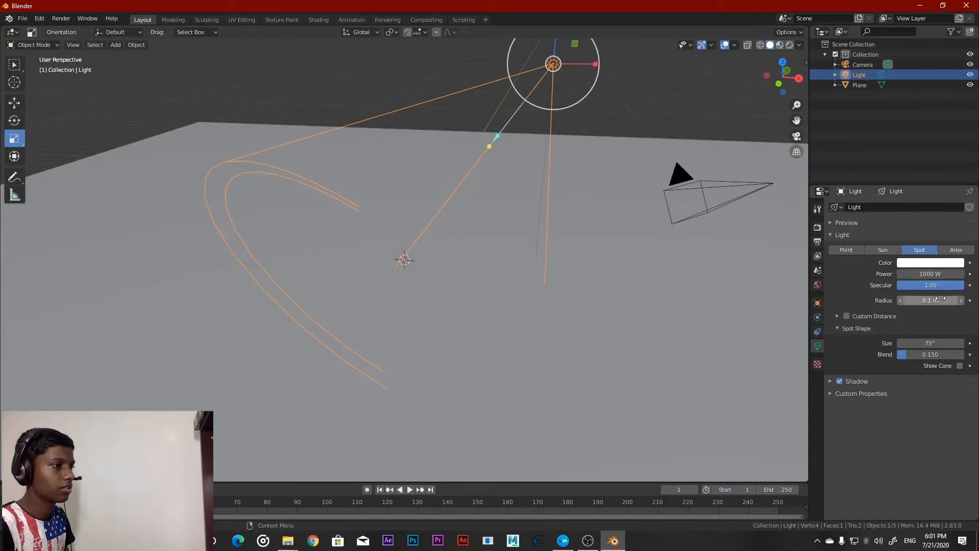
{"action": "left_click", "coordinate": [959, 366]}
{"action": "mouse_move", "coordinate": [583, 246]}
{"action": "middle_mouse_down"}
{"action": "mouse_move", "coordinate": [497, 229]}
{"action": "mouse_move", "coordinate": [574, 242]}
{"action": "middle_mouse_up"}
{"action": "scroll", "coordinate": [574, 242], "scroll_direction": "down", "scroll_amount": 3}
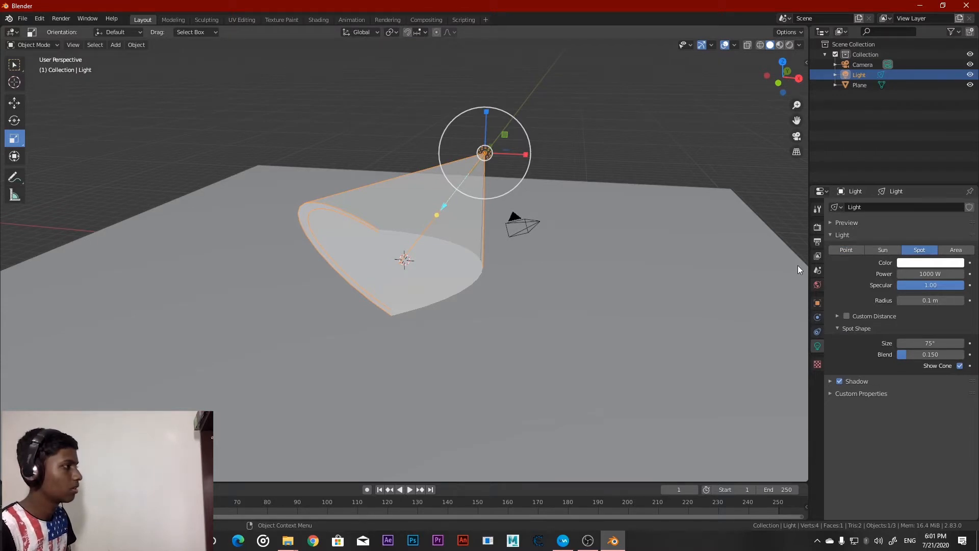
Set the spot light's color to pure red and shift the light slightly outward above the floor
{"action": "left_click", "coordinate": [925, 267]}
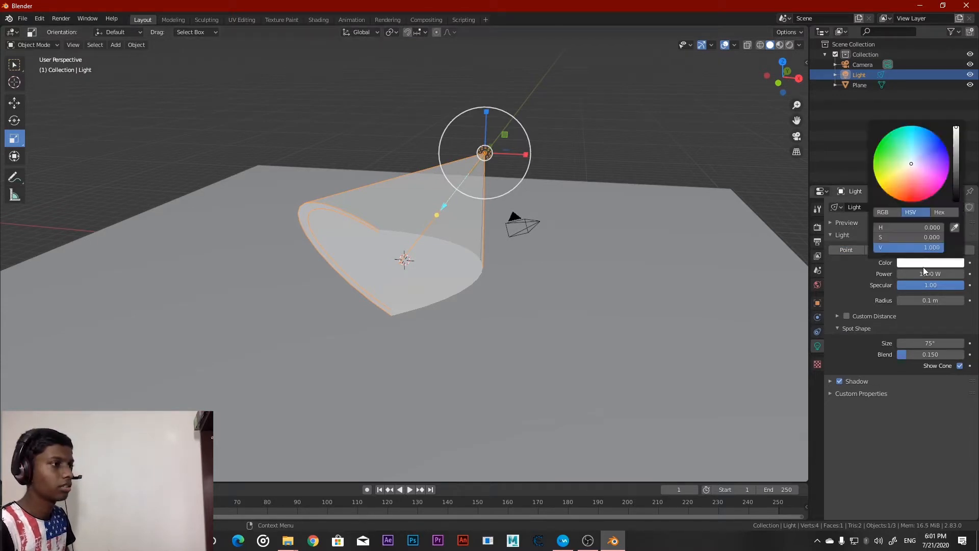
{"action": "left_click", "coordinate": [915, 188]}
{"action": "middle_click_drag", "start_coordinate": [595, 242], "coordinate": [599, 242]}
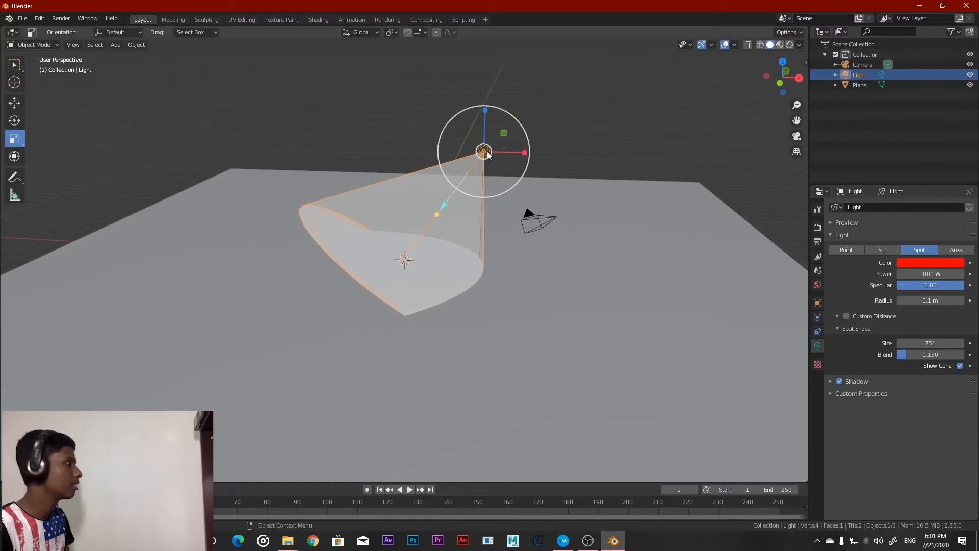
{"action": "left_click", "coordinate": [14, 104]}
{"action": "left_click_drag", "start_coordinate": [513, 149], "coordinate": [536, 140]}
Preview the red spot light on the floor in rendered shading, and return to Material Preview shading
{"action": "left_click", "coordinate": [789, 45]}
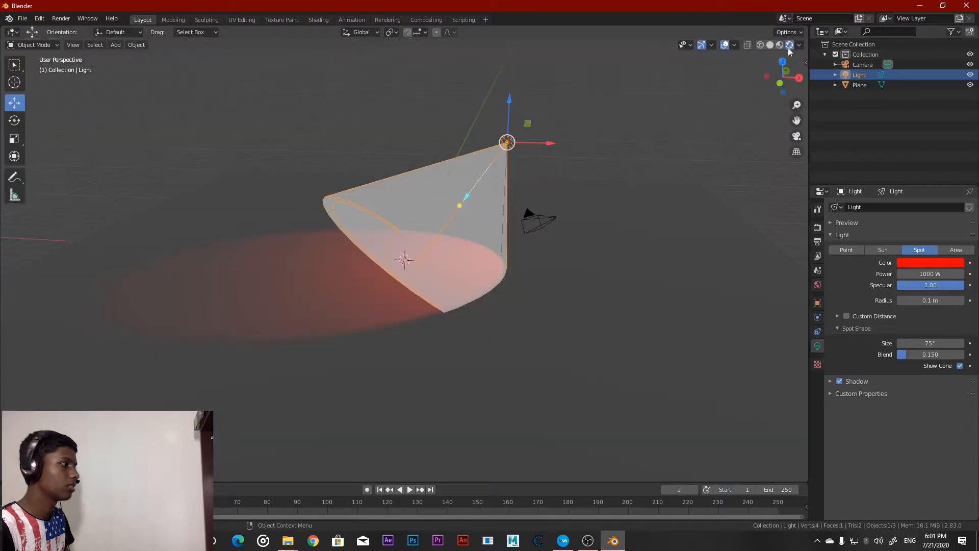
{"action": "scroll", "coordinate": [588, 204], "scroll_direction": "up", "scroll_amount": 2}
{"action": "mouse_move", "coordinate": [587, 204]}
{"action": "middle_mouse_down"}
{"action": "mouse_move", "coordinate": [646, 189]}
{"action": "mouse_move", "coordinate": [556, 212]}
{"action": "mouse_move", "coordinate": [589, 188]}
{"action": "mouse_move", "coordinate": [584, 210]}
{"action": "middle_mouse_up"}
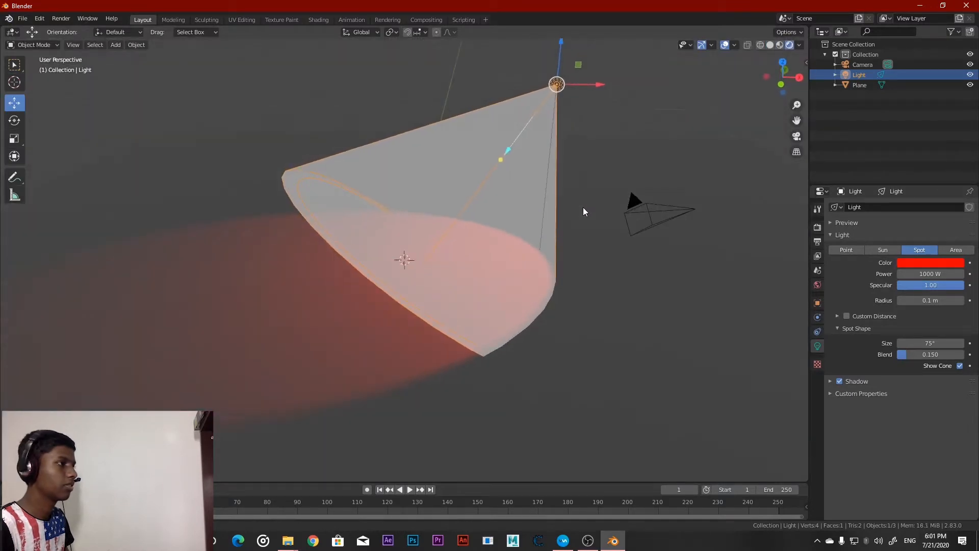
{"action": "left_click", "coordinate": [779, 44]}
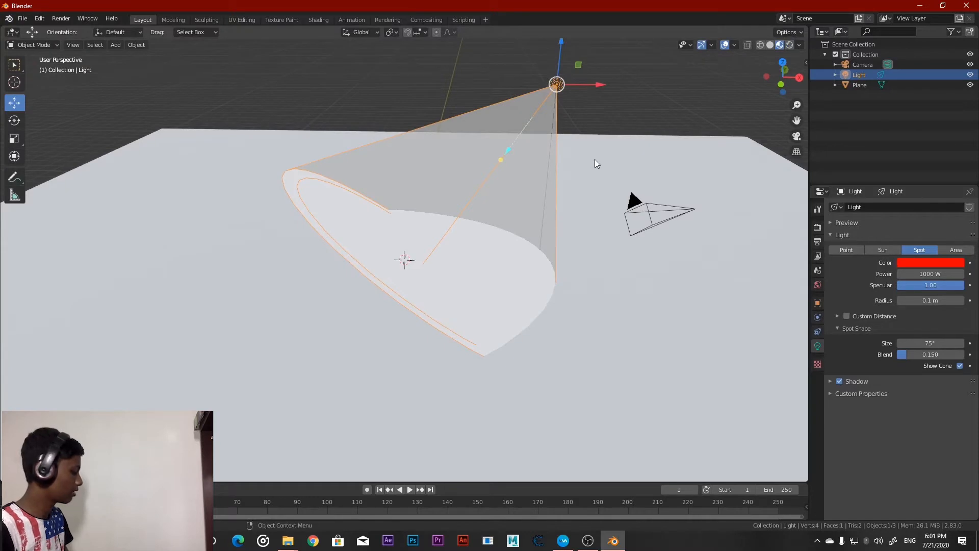
Duplicate the red spot light about 8 m along negative X and rotate the copy to face the original
{"action": "key", "text": "shift+d"}
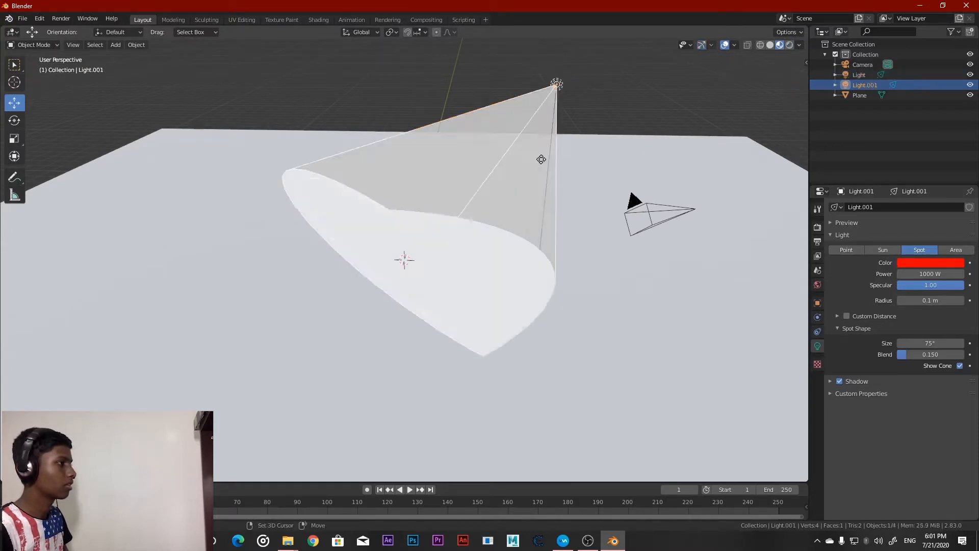
{"action": "left_click", "coordinate": [306, 152]}
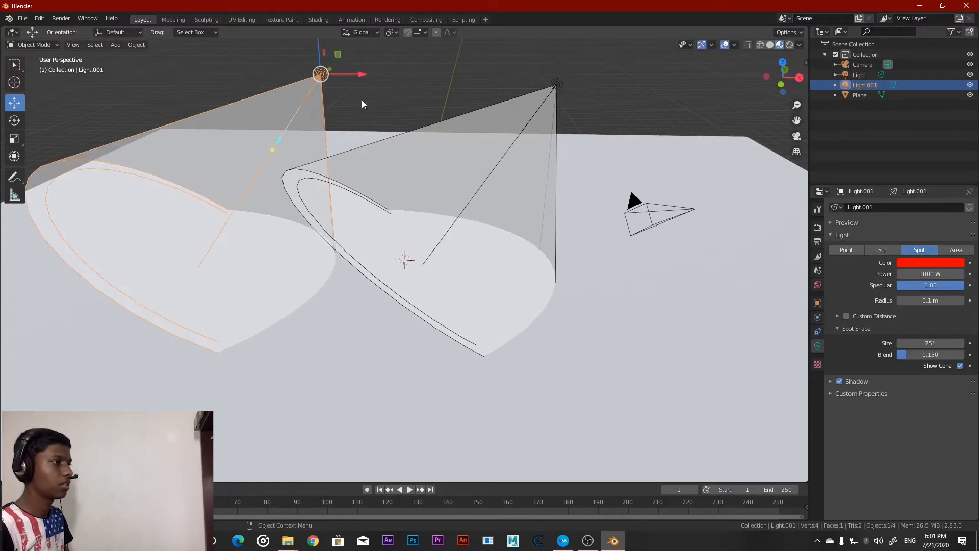
{"action": "left_click", "coordinate": [15, 121]}
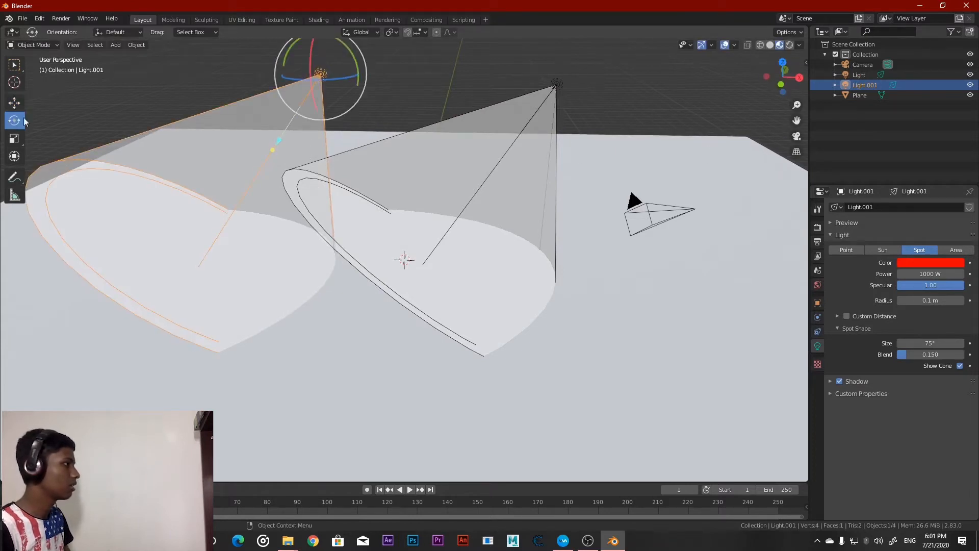
{"action": "left_click_drag", "start_coordinate": [355, 68], "coordinate": [323, 476]}
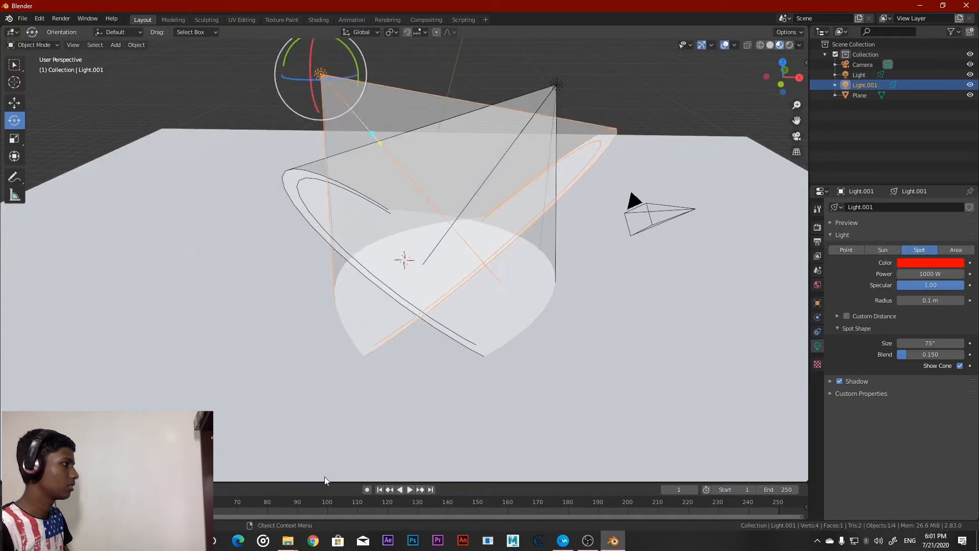
Fine-tune the position and rotation of the spot lights so their cones cross over the middle of the floor
{"action": "left_click", "coordinate": [15, 103]}
{"action": "middle_click_drag", "start_coordinate": [364, 80], "coordinate": [407, 164]}
{"action": "left_click", "coordinate": [15, 122]}
{"action": "left_click_drag", "start_coordinate": [236, 60], "coordinate": [240, 68]}
{"action": "middle_click_drag", "start_coordinate": [378, 213], "coordinate": [533, 237]}
{"action": "left_click_drag", "start_coordinate": [417, 283], "coordinate": [433, 275]}
{"action": "middle_click_drag", "start_coordinate": [469, 262], "coordinate": [395, 225]}
{"action": "left_click", "coordinate": [441, 214]}
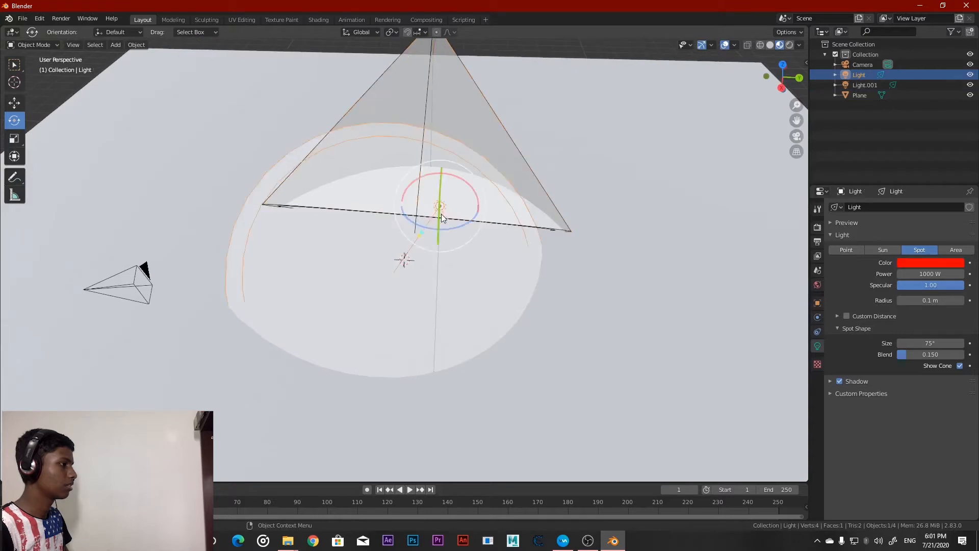
{"action": "mouse_move", "coordinate": [458, 230]}
{"action": "left_mouse_down"}
{"action": "mouse_move", "coordinate": [449, 222]}
{"action": "mouse_move", "coordinate": [450, 230]}
{"action": "left_mouse_up"}
{"action": "mouse_move", "coordinate": [449, 230]}
{"action": "middle_mouse_down"}
{"action": "mouse_move", "coordinate": [577, 207]}
{"action": "mouse_move", "coordinate": [451, 158]}
{"action": "middle_mouse_up"}
{"action": "left_click", "coordinate": [620, 121]}
Switch to rendered shading and set the duplicated spot light's color to light blue
{"action": "left_click", "coordinate": [790, 45]}
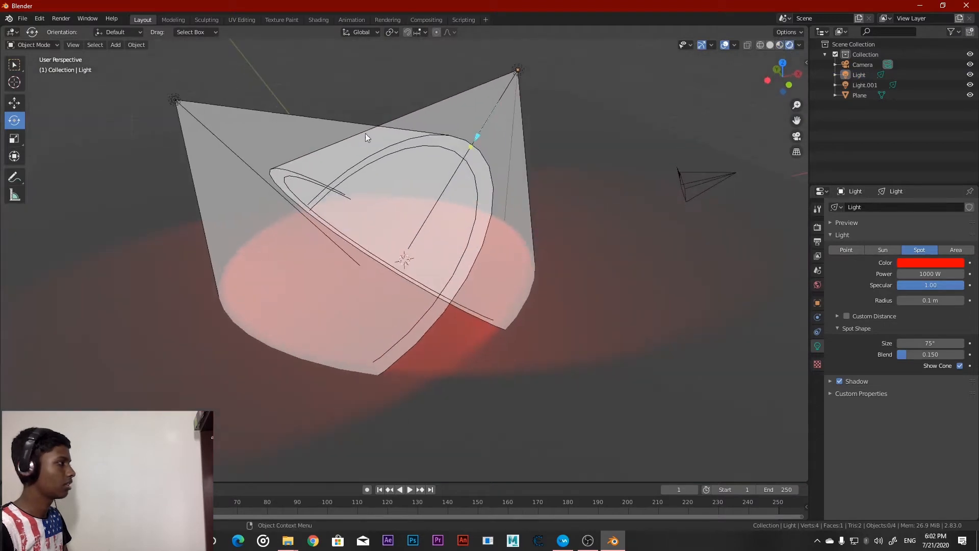
{"action": "left_click", "coordinate": [173, 100]}
{"action": "left_click", "coordinate": [930, 262]}
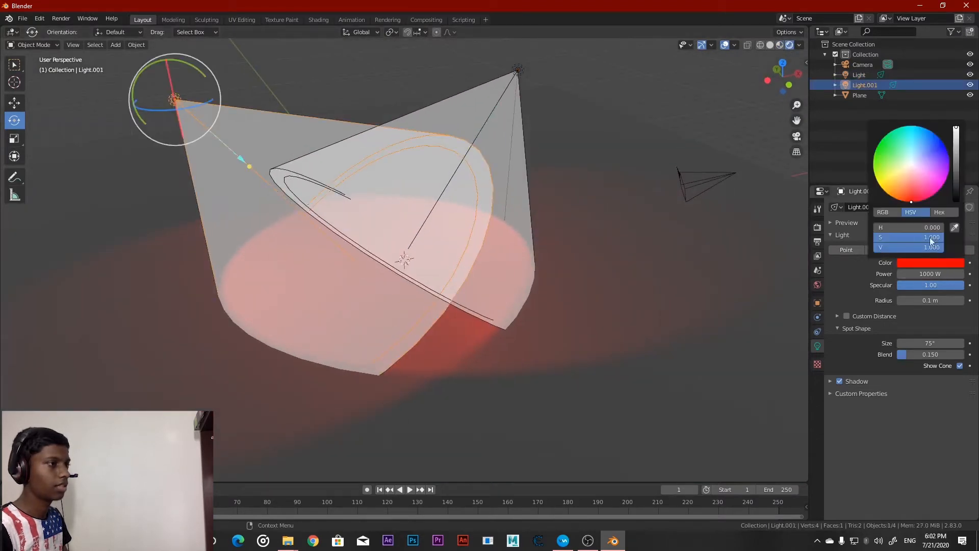
{"action": "left_click", "coordinate": [923, 179]}
{"action": "left_click_drag", "start_coordinate": [923, 179], "coordinate": [917, 126]}
{"action": "middle_click_drag", "start_coordinate": [680, 271], "coordinate": [618, 267]}
{"action": "left_click", "coordinate": [645, 116]}
Turn off Show Cone for both the blue and the red spot lights
{"action": "left_click", "coordinate": [960, 366]}
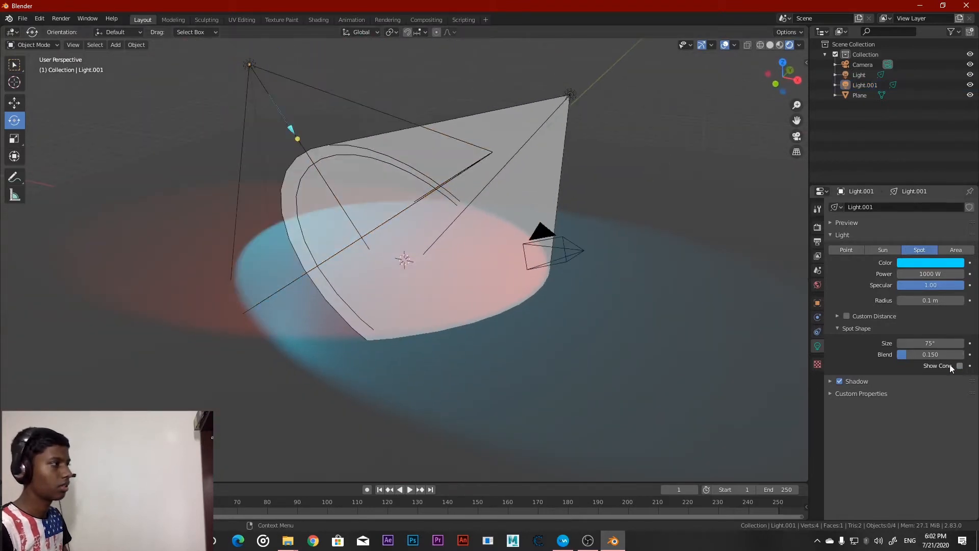
{"action": "left_click", "coordinate": [571, 96]}
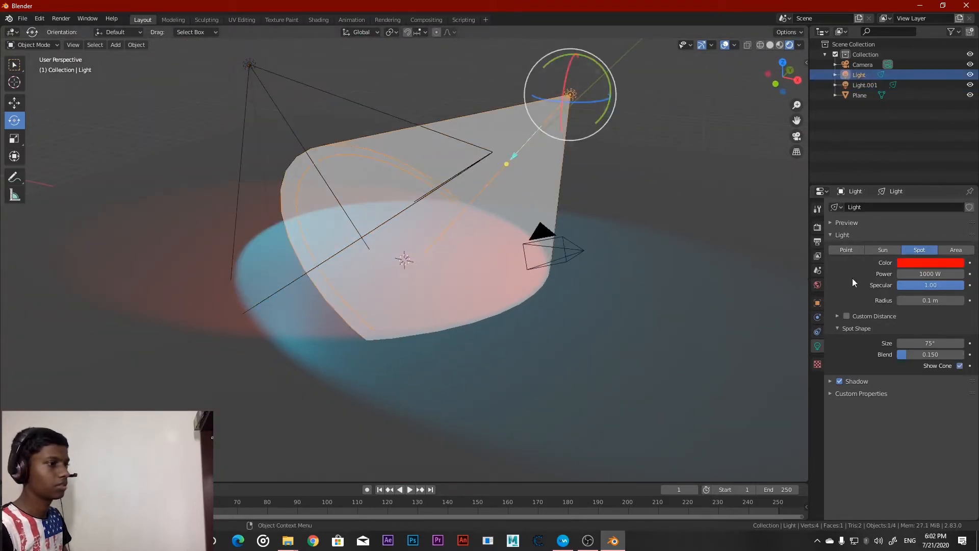
{"action": "left_click", "coordinate": [960, 366]}
{"action": "middle_click_drag", "start_coordinate": [573, 284], "coordinate": [663, 153]}
{"action": "left_click", "coordinate": [590, 168]}
{"action": "mouse_move", "coordinate": [590, 168]}
{"action": "middle_mouse_down"}
{"action": "mouse_move", "coordinate": [642, 216]}
{"action": "mouse_move", "coordinate": [574, 224]}
{"action": "mouse_move", "coordinate": [606, 193]}
{"action": "middle_mouse_up"}
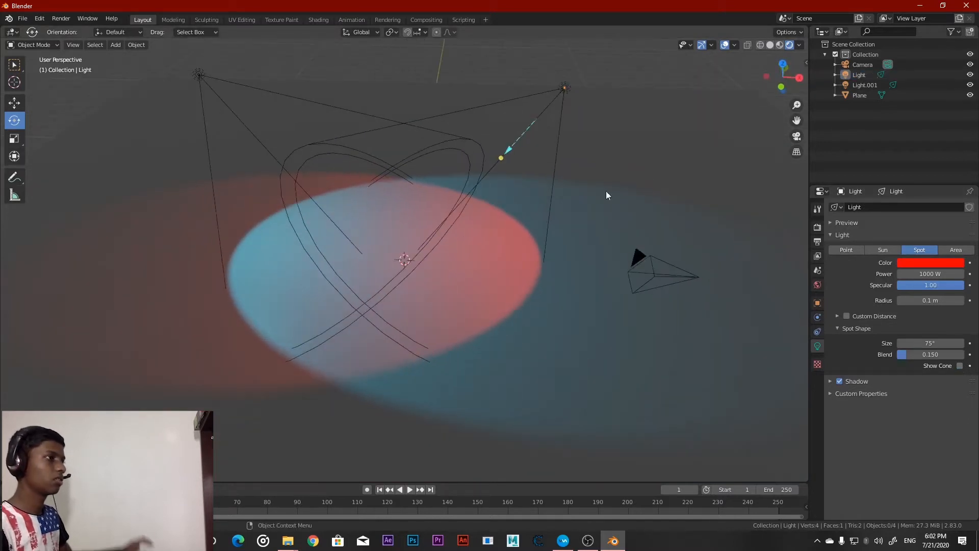
Change the render engine to Cycles and display the scene in rendered shading
{"action": "left_click", "coordinate": [770, 45]}
{"action": "left_click", "coordinate": [817, 227]}
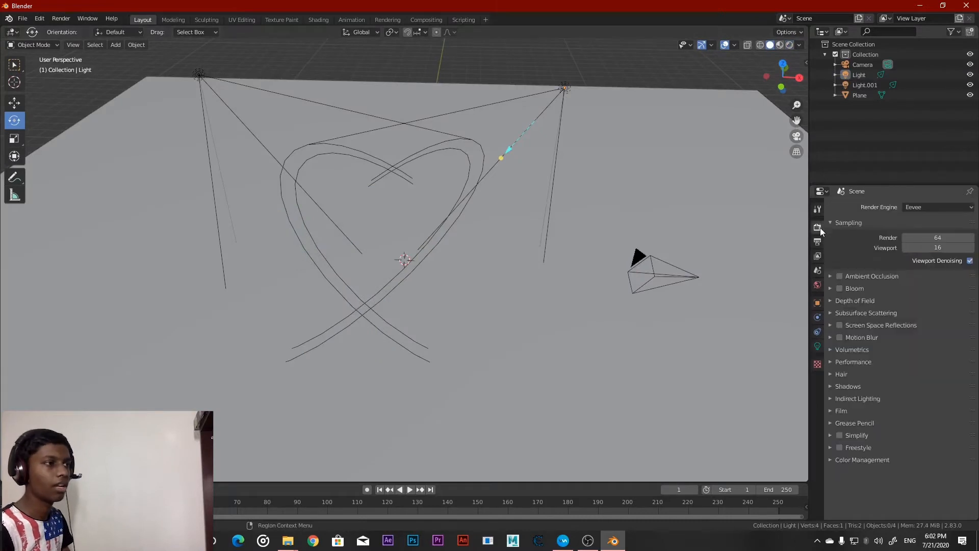
{"action": "left_click", "coordinate": [923, 208]}
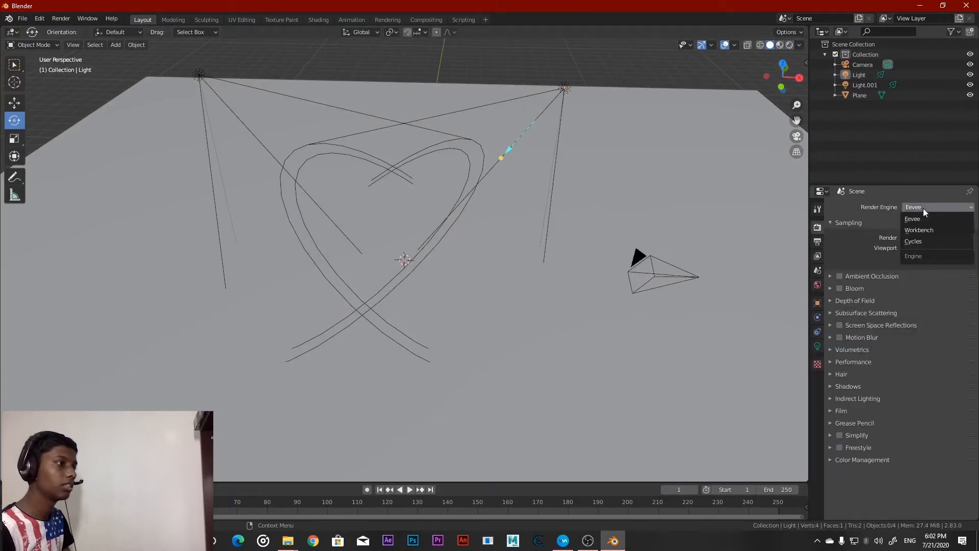
{"action": "left_click", "coordinate": [922, 240]}
{"action": "left_click", "coordinate": [790, 45]}
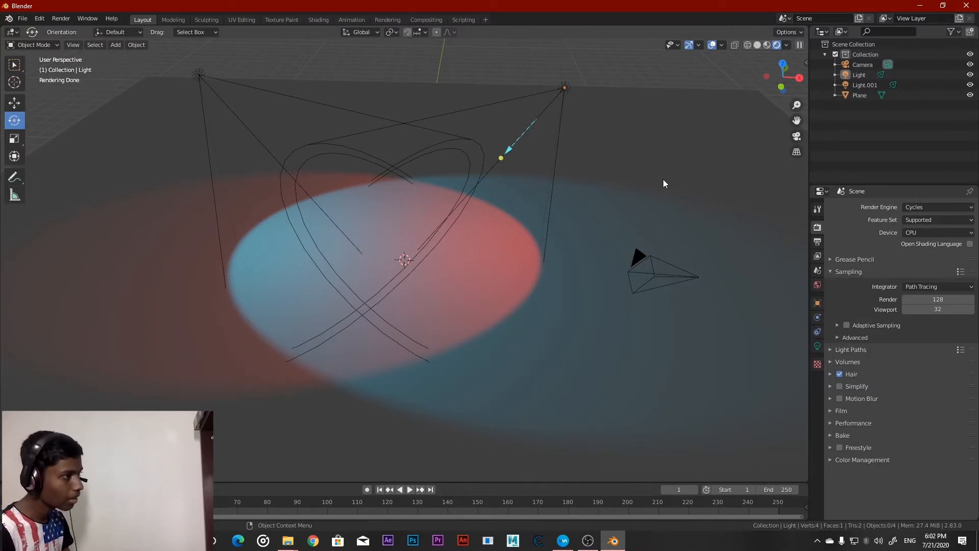
{"action": "middle_click_drag", "start_coordinate": [662, 181], "coordinate": [680, 157]}
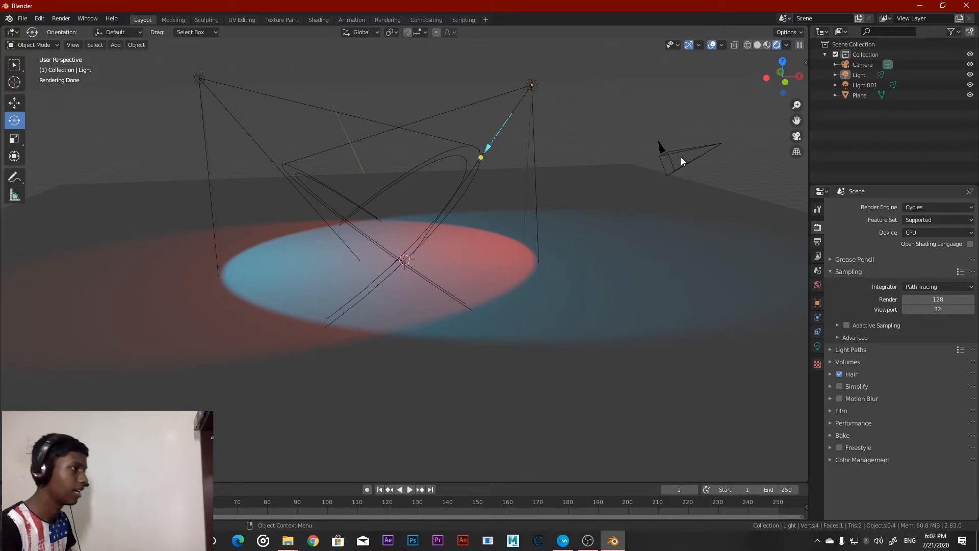
Return to Material Preview shading, add a mesh cube at the origin, and scale it up uniformly until it surrounds both spot lights
{"action": "left_click", "coordinate": [766, 44]}
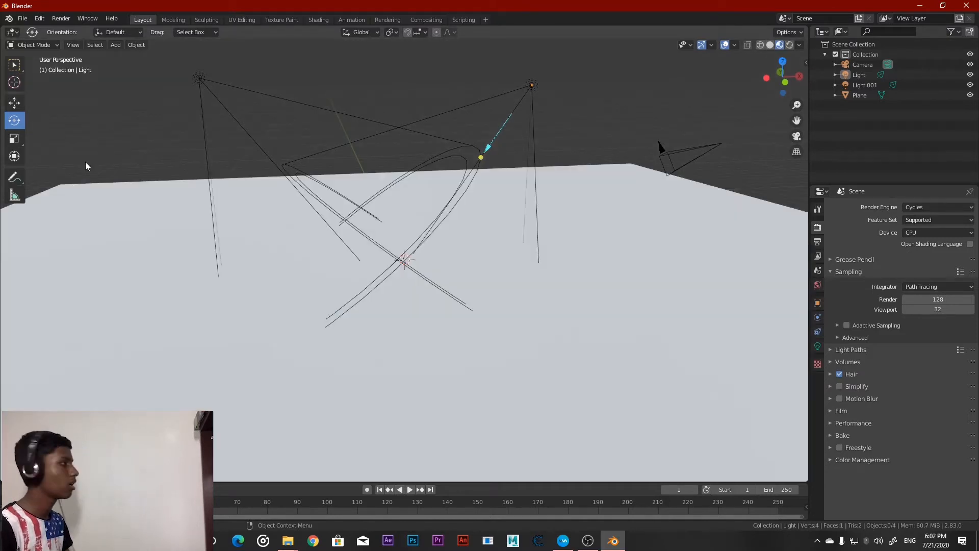
{"action": "left_click", "coordinate": [115, 45]}
{"action": "mouse_move", "coordinate": [140, 57]}
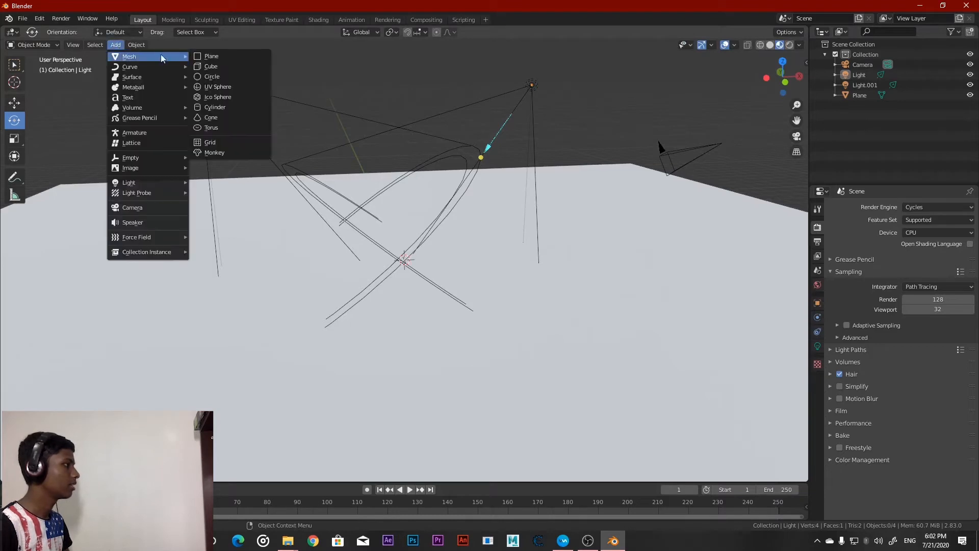
{"action": "left_click", "coordinate": [218, 66]}
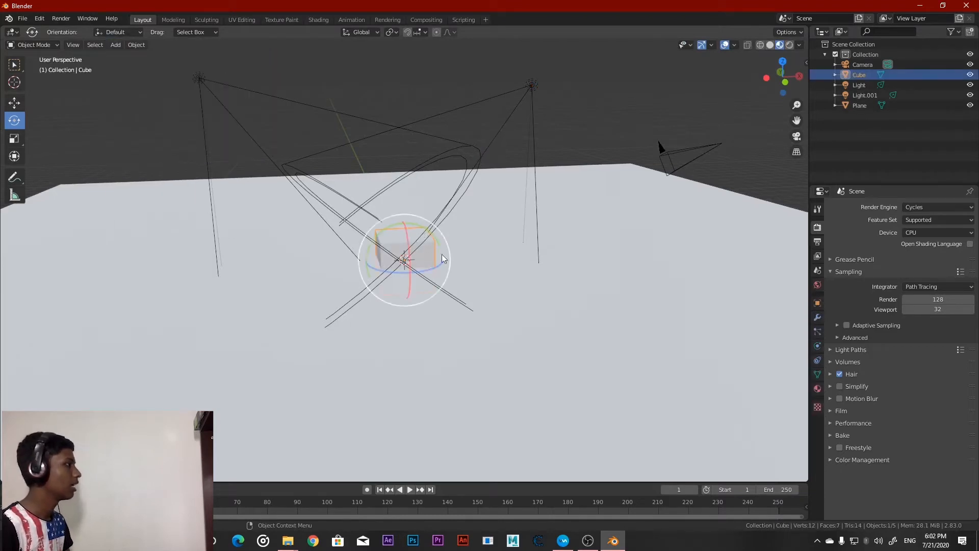
{"action": "left_click", "coordinate": [21, 145]}
{"action": "left_click_drag", "start_coordinate": [443, 242], "coordinate": [443, 311]}
{"action": "mouse_move", "coordinate": [474, 292]}
{"action": "middle_mouse_down"}
{"action": "mouse_move", "coordinate": [510, 251]}
{"action": "mouse_move", "coordinate": [473, 257]}
{"action": "mouse_move", "coordinate": [506, 239]}
{"action": "middle_mouse_up"}
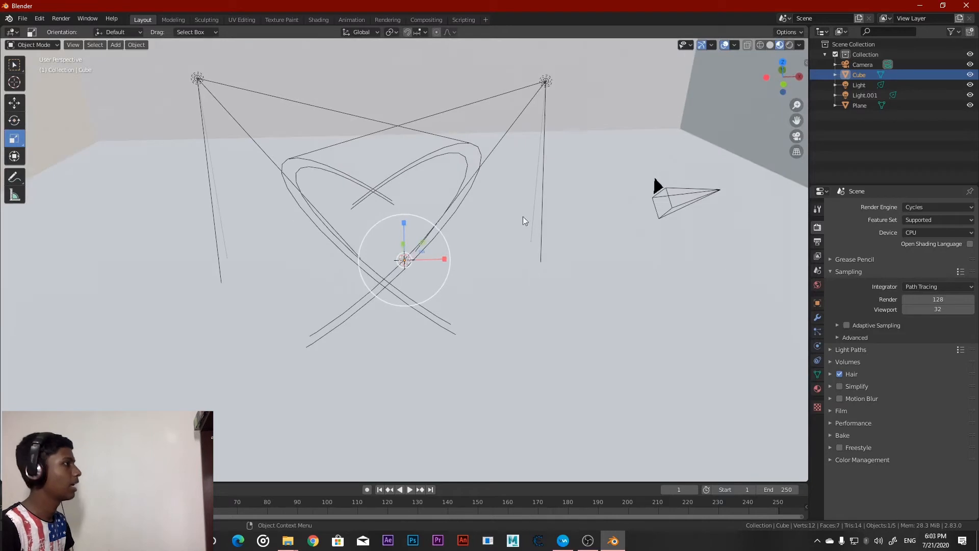
Create a new material for the enclosing cube in the Shading workspace and add a Principled Volume node to it
{"action": "left_click", "coordinate": [318, 19]}
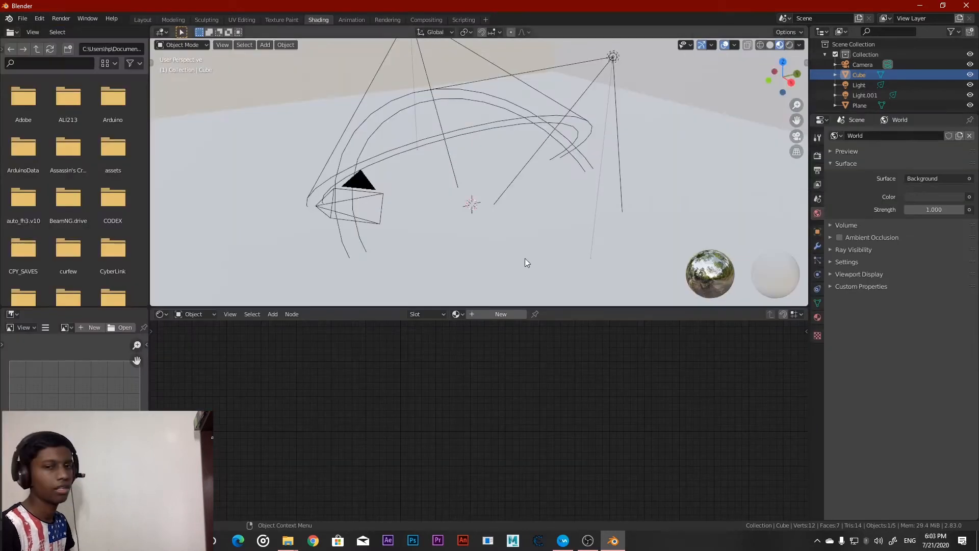
{"action": "left_click", "coordinate": [509, 312]}
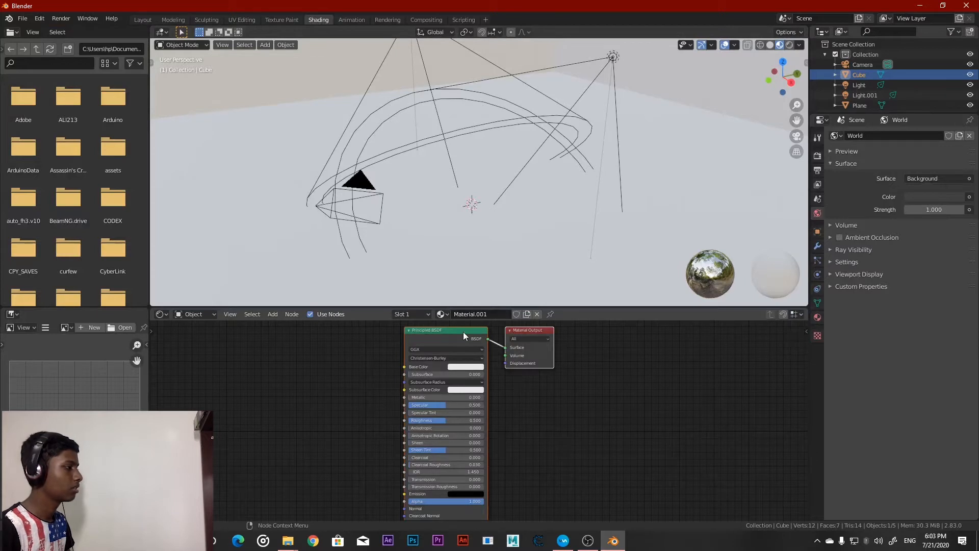
{"action": "left_click", "coordinate": [304, 338]}
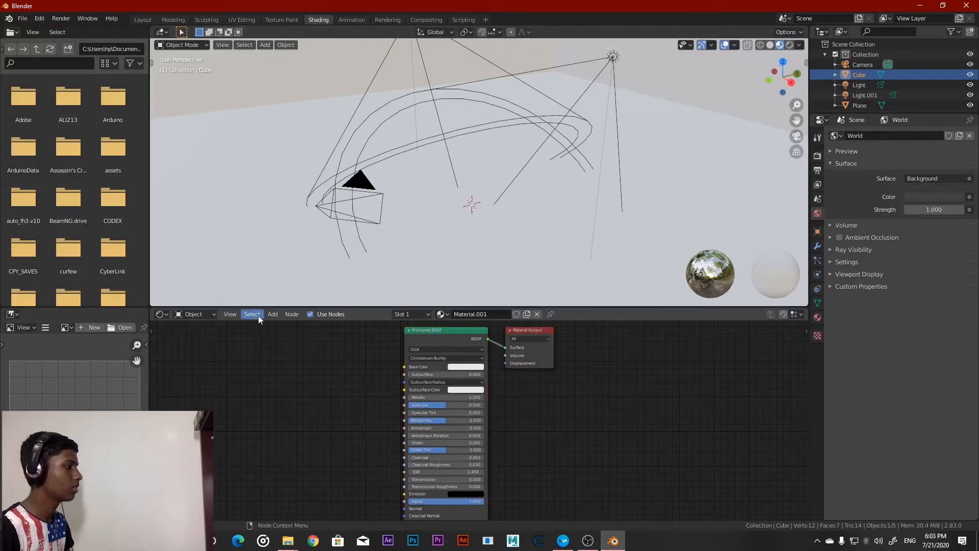
{"action": "left_click", "coordinate": [276, 315]}
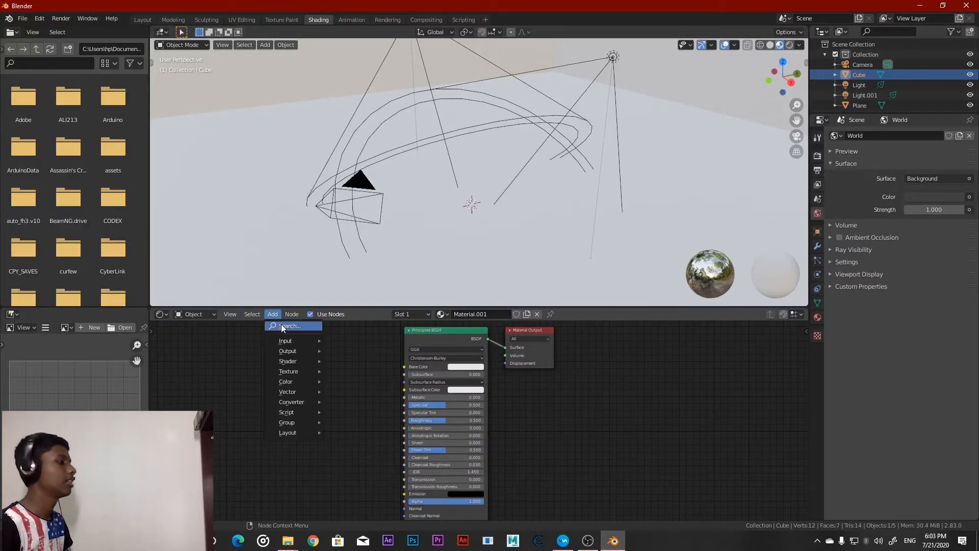
{"action": "left_click", "coordinate": [282, 326]}
{"action": "type", "text": "volume"}
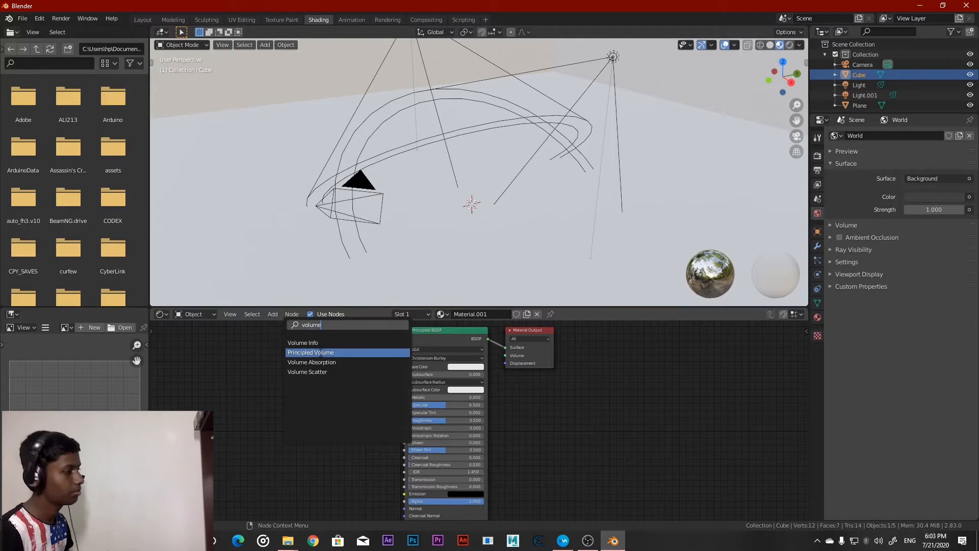
{"action": "left_click", "coordinate": [322, 352]}
{"action": "left_click", "coordinate": [614, 449]}
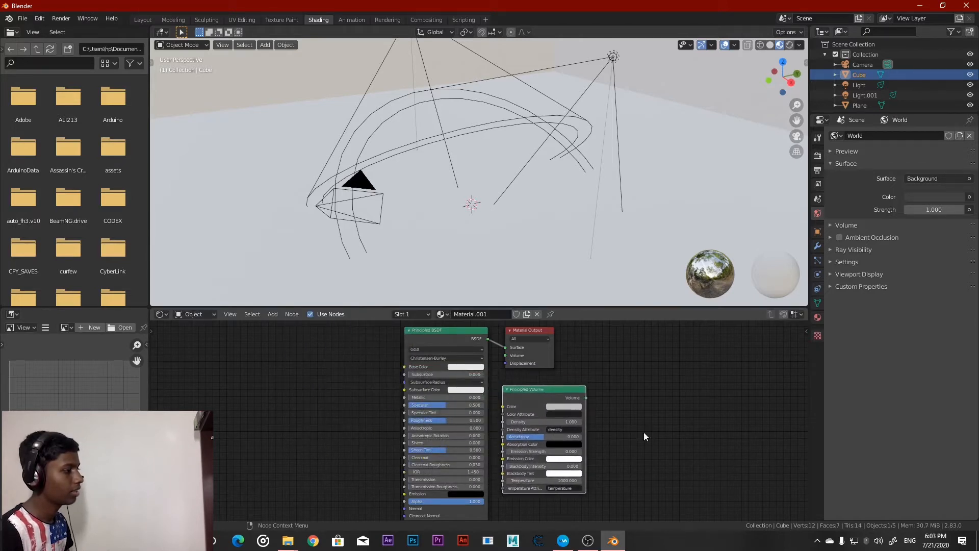
Make room beside the Material Output node and connect the Principled Volume output to its Volume input
{"action": "left_click_drag", "start_coordinate": [534, 332], "coordinate": [633, 329]}
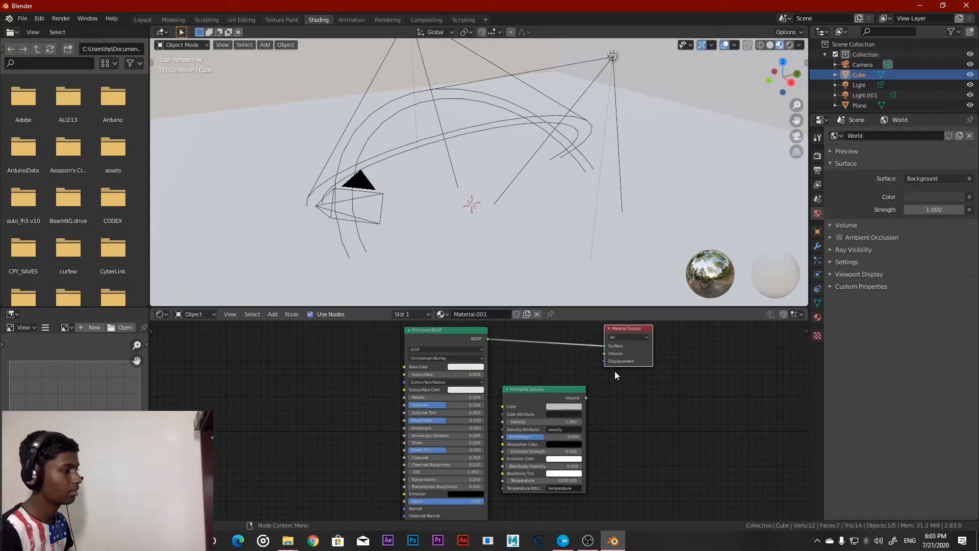
{"action": "left_click_drag", "start_coordinate": [585, 397], "coordinate": [605, 354]}
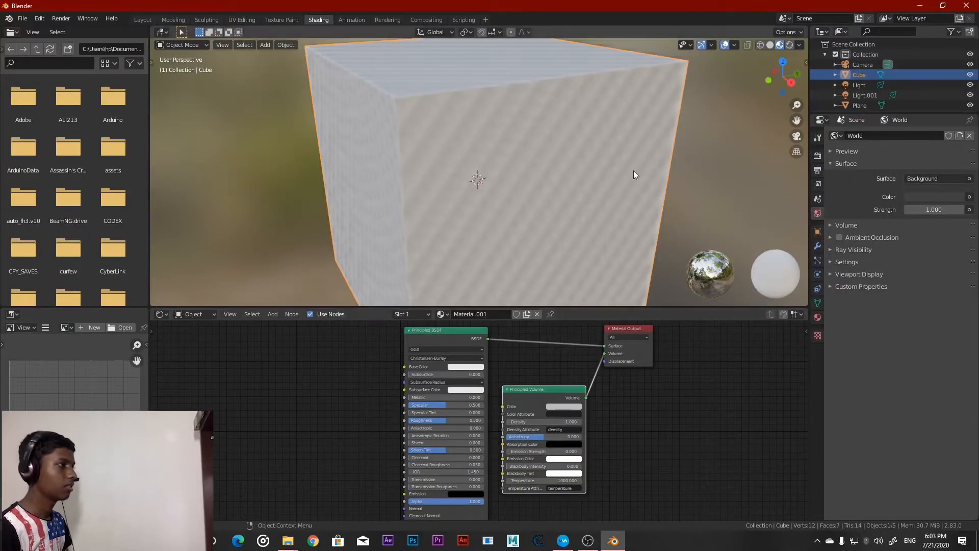
{"action": "middle_click_drag", "start_coordinate": [619, 164], "coordinate": [577, 165]}
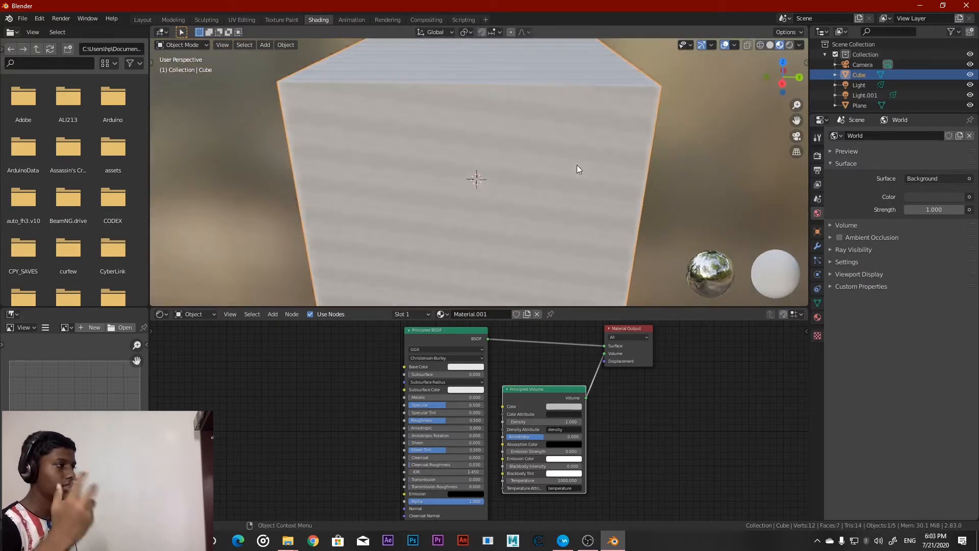
{"action": "middle_click_drag", "start_coordinate": [576, 164], "coordinate": [601, 166]}
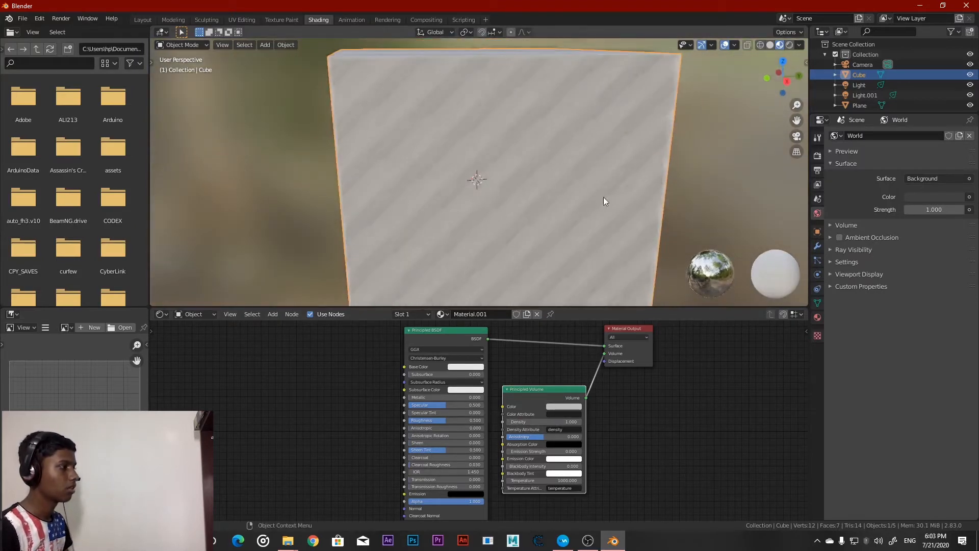
Set the Principled Volume density to 0.05 and view the scene from inside the cube
{"action": "left_click", "coordinate": [550, 422]}
{"action": "key", "text": "BackSpace"}
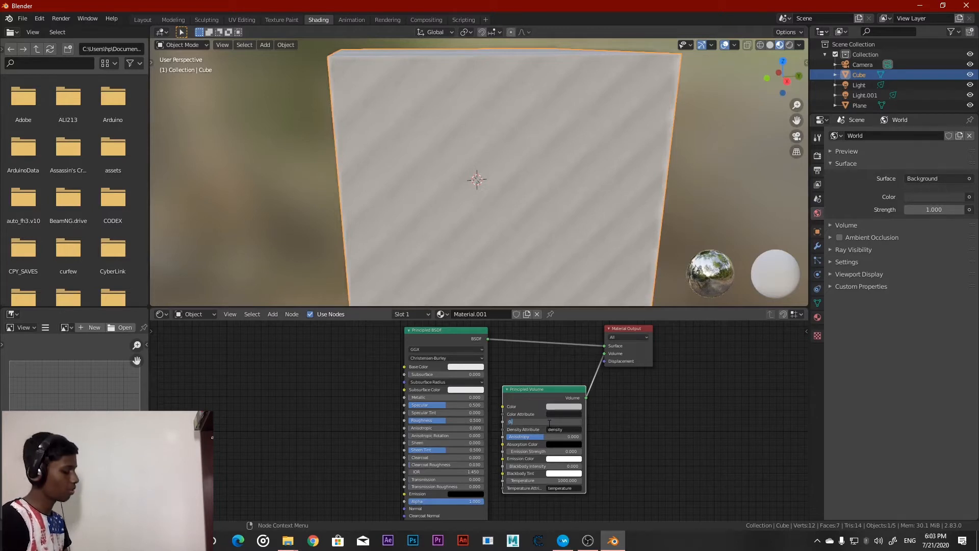
{"action": "type", "text": "0.0"}
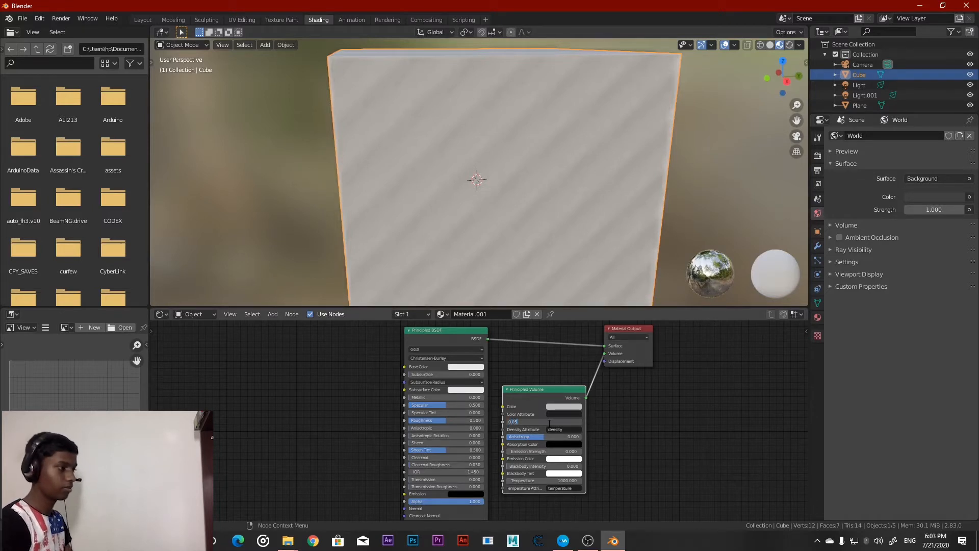
{"action": "type", "text": "5"}
{"action": "key", "text": "Return"}
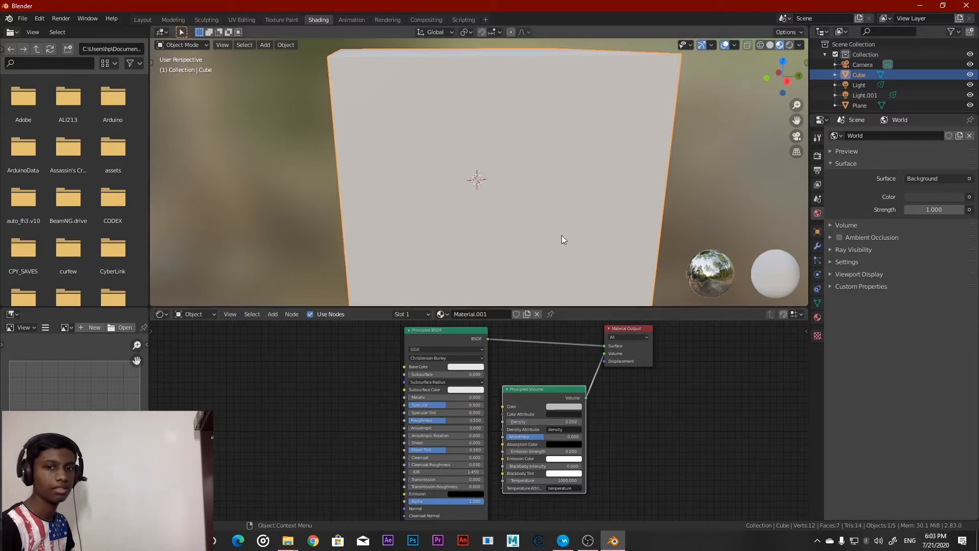
{"action": "scroll", "coordinate": [555, 229], "scroll_direction": "up", "scroll_amount": 4}
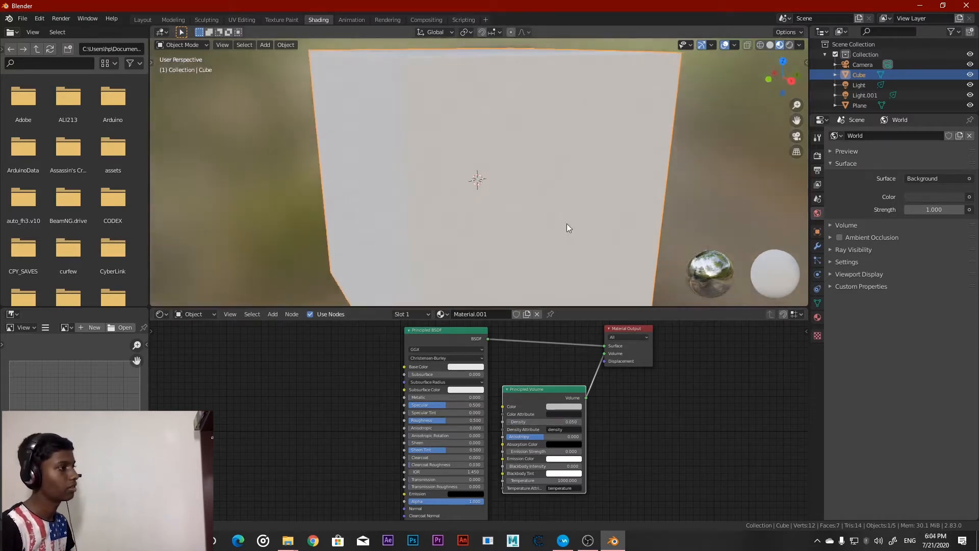
{"action": "scroll", "coordinate": [540, 219], "scroll_direction": "down", "scroll_amount": 5}
{"action": "middle_click_drag", "start_coordinate": [501, 218], "coordinate": [593, 210]}
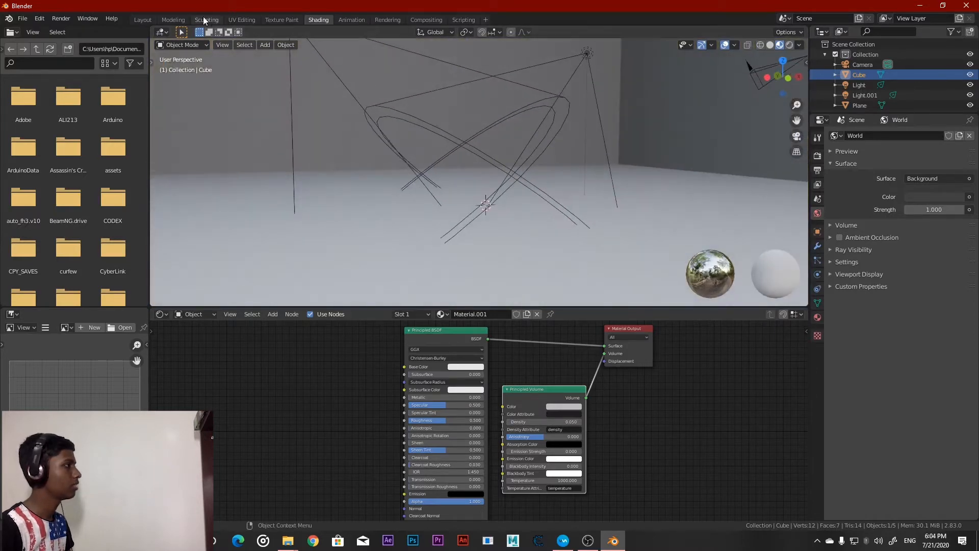
Return to the Layout workspace and display the volumetric light beams in rendered shading
{"action": "left_click", "coordinate": [142, 20]}
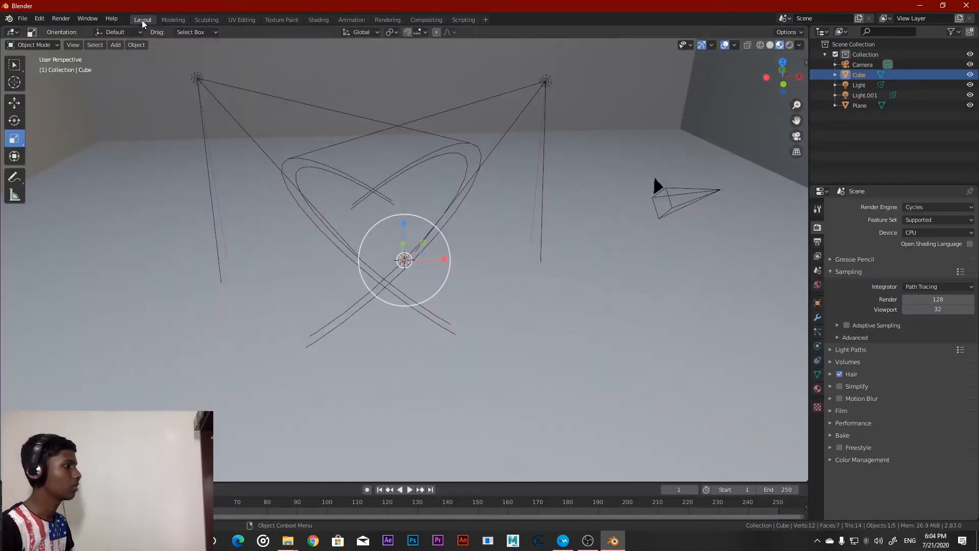
{"action": "left_click", "coordinate": [777, 45]}
{"action": "middle_click_drag", "start_coordinate": [629, 179], "coordinate": [628, 163]}
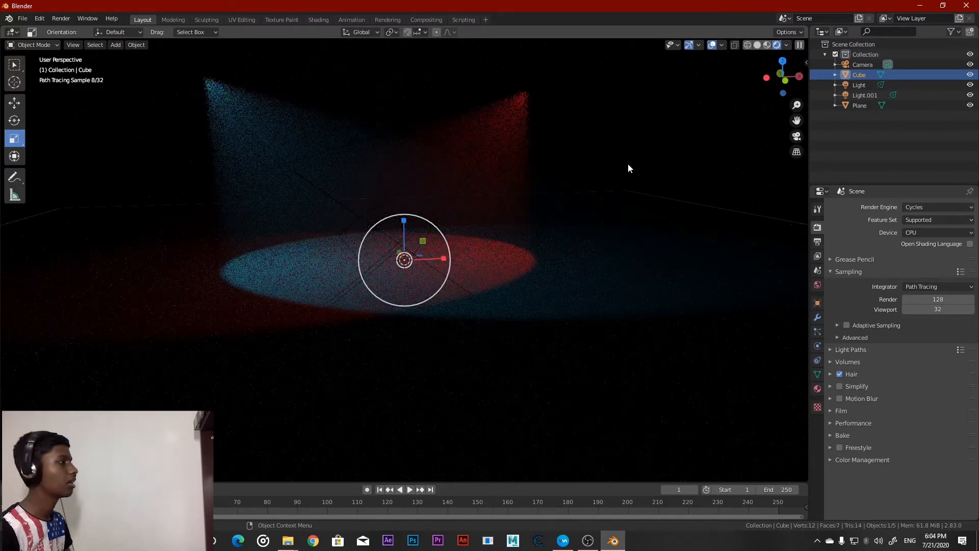
Raise the cube material's Principled Volume density to 0.1 and check the beams in the Layout workspace's rendered view
{"action": "left_click", "coordinate": [325, 20]}
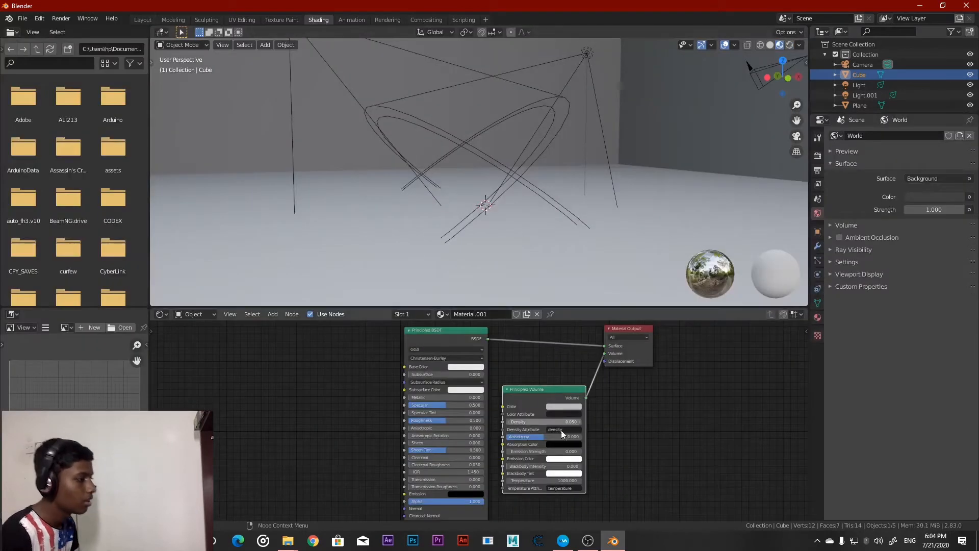
{"action": "left_click", "coordinate": [543, 422]}
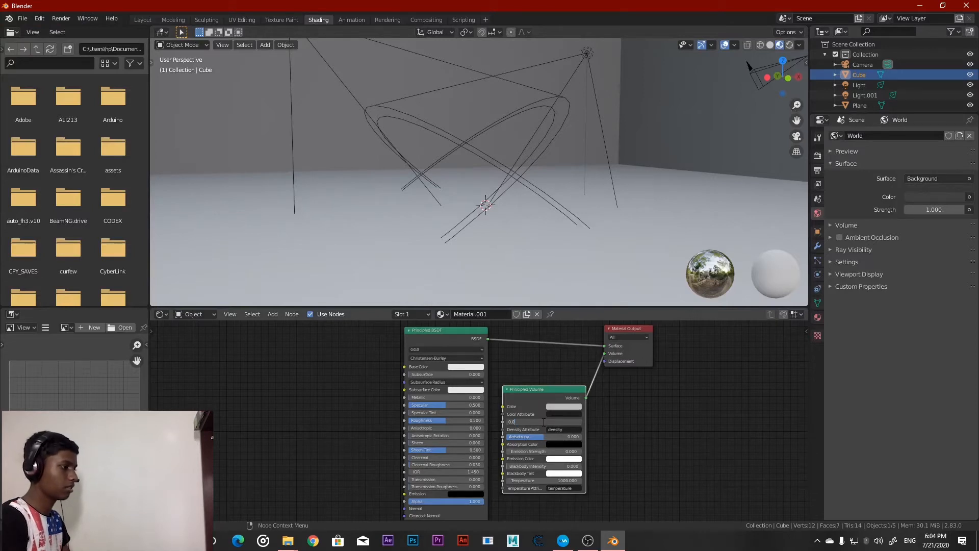
{"action": "type", "text": "0.1"}
{"action": "key", "text": "Return"}
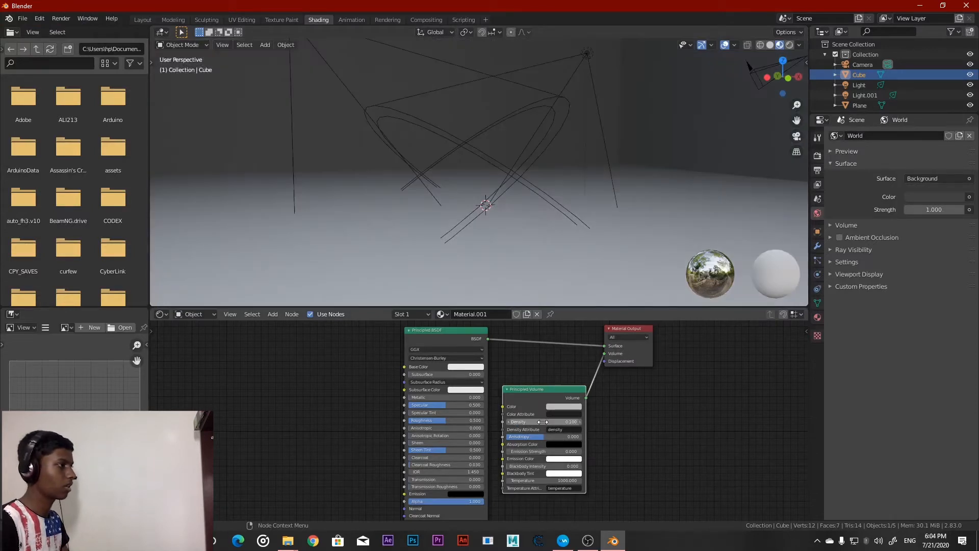
{"action": "left_click", "coordinate": [147, 19]}
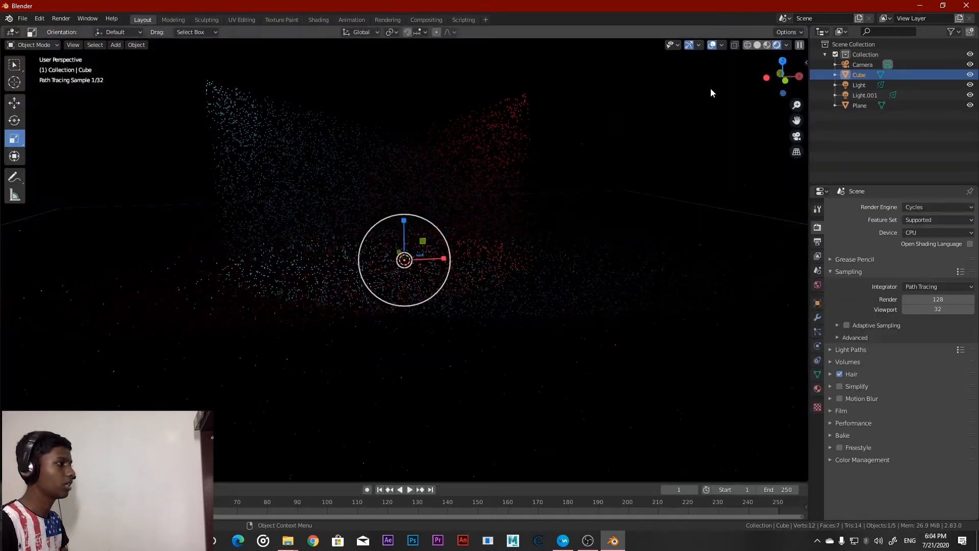
{"action": "scroll", "coordinate": [537, 209], "scroll_direction": "up", "scroll_amount": 2}
{"action": "scroll", "coordinate": [537, 209], "scroll_direction": "down", "scroll_amount": 1}
{"action": "middle_click_drag", "start_coordinate": [537, 209], "coordinate": [598, 262], "text": "shift"}
{"action": "middle_click_drag", "start_coordinate": [571, 244], "coordinate": [565, 238]}
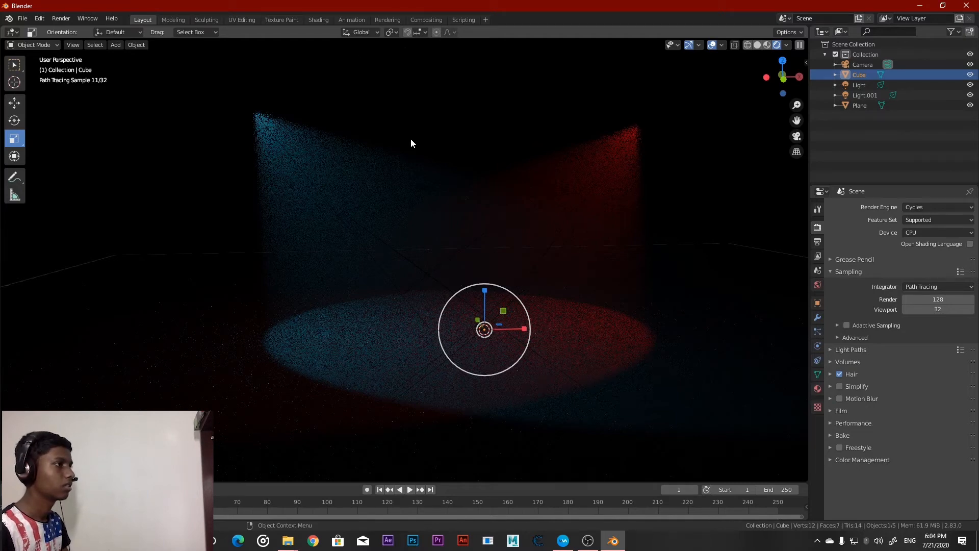
Switch to wireframe shading, add a UV sphere at the origin, and raise it above the floor between the two spot lights
{"action": "left_click", "coordinate": [759, 45]}
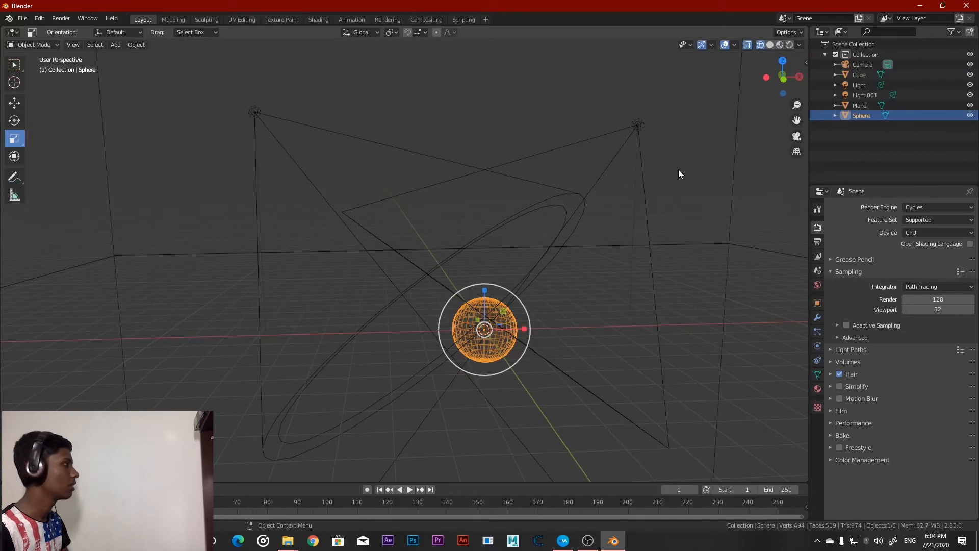
{"action": "left_click", "coordinate": [14, 102]}
{"action": "left_click_drag", "start_coordinate": [491, 286], "coordinate": [515, 206]}
{"action": "mouse_move", "coordinate": [515, 206]}
{"action": "middle_mouse_down"}
{"action": "mouse_move", "coordinate": [611, 222]}
{"action": "mouse_move", "coordinate": [482, 222]}
{"action": "mouse_move", "coordinate": [430, 207]}
{"action": "mouse_move", "coordinate": [531, 201]}
{"action": "mouse_move", "coordinate": [526, 191]}
{"action": "middle_mouse_up"}
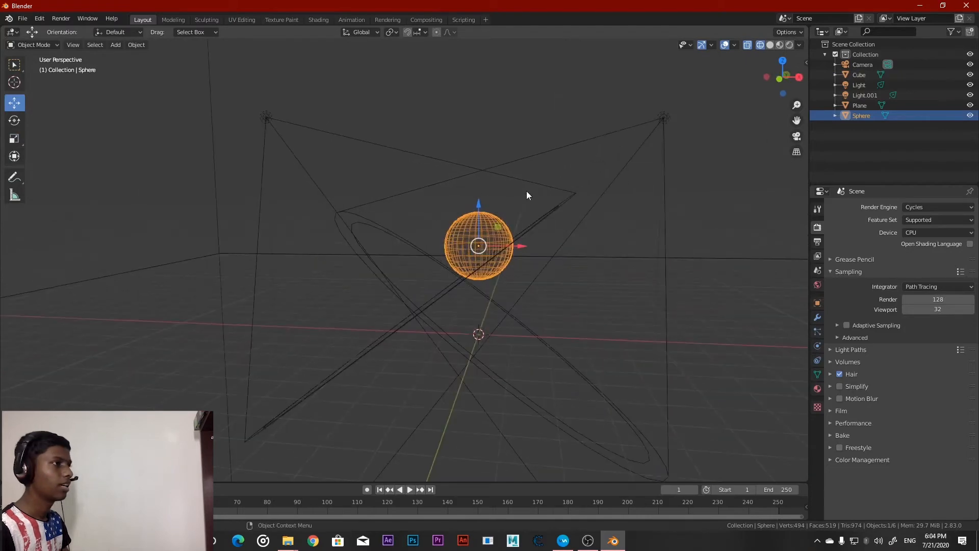
Return the viewport to rendered shading, deselect the sphere, and inspect it in the crossing light beams
{"action": "left_click", "coordinate": [790, 45]}
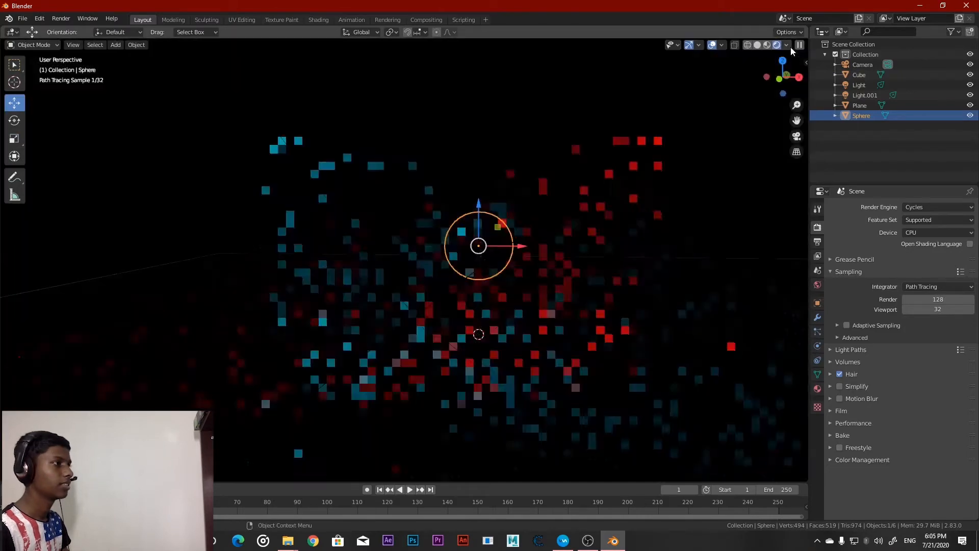
{"action": "left_click", "coordinate": [512, 111]}
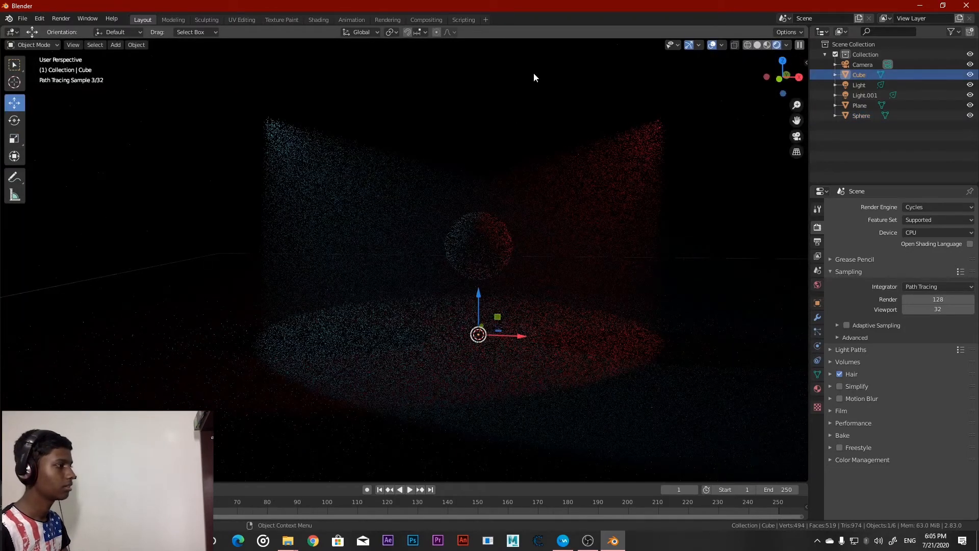
{"action": "middle_click_drag", "start_coordinate": [622, 240], "coordinate": [624, 237]}
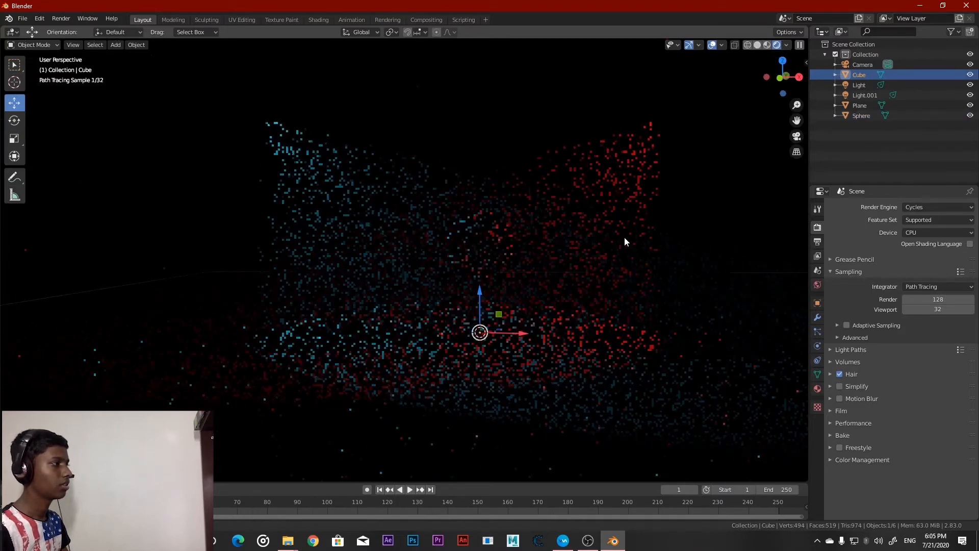
Lock the camera to the view, frame the sphere and both light beams from the front, and unlock the camera again
{"action": "key", "text": "KP_0"}
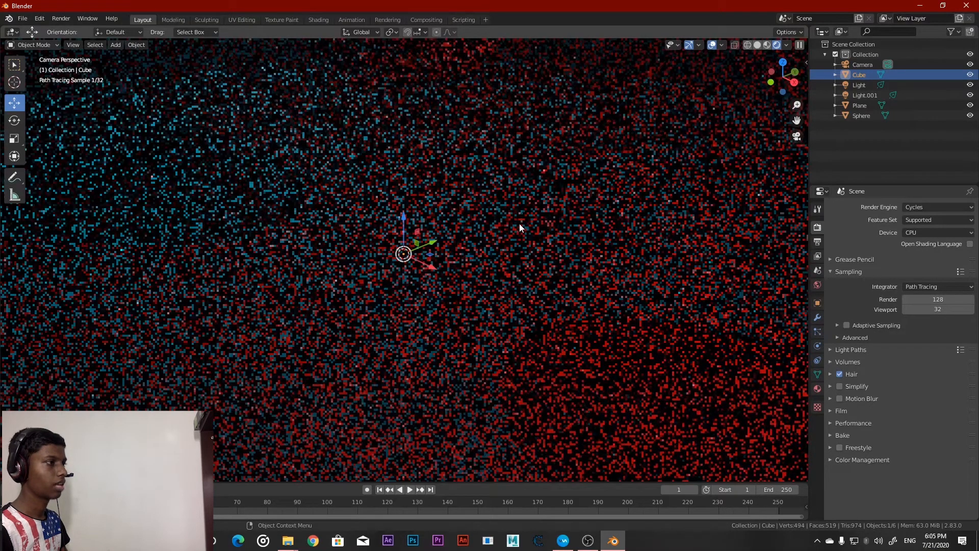
{"action": "key", "text": "n"}
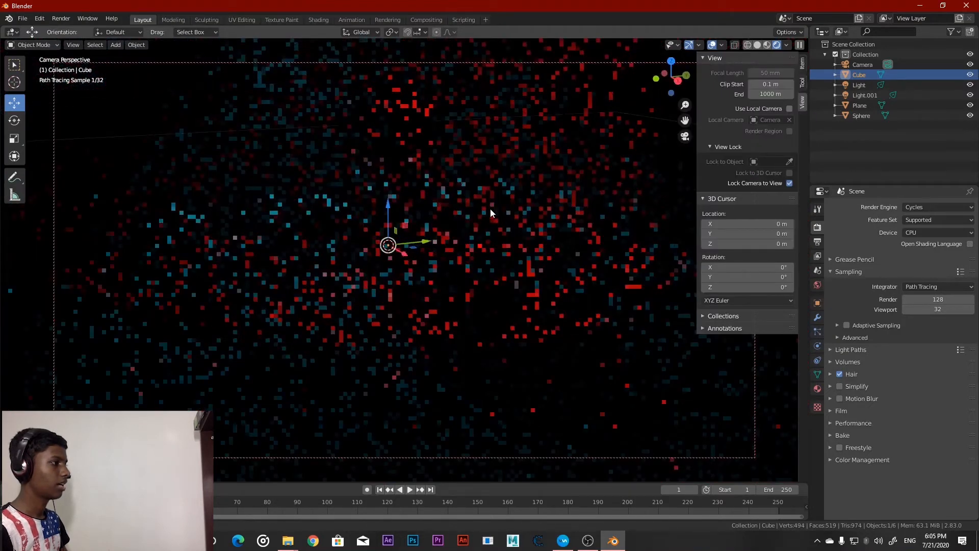
{"action": "mouse_move", "coordinate": [490, 209]}
{"action": "middle_mouse_down"}
{"action": "mouse_move", "coordinate": [511, 247]}
{"action": "mouse_move", "coordinate": [503, 266]}
{"action": "mouse_move", "coordinate": [508, 276]}
{"action": "mouse_move", "coordinate": [542, 271]}
{"action": "mouse_move", "coordinate": [524, 265]}
{"action": "middle_mouse_up"}
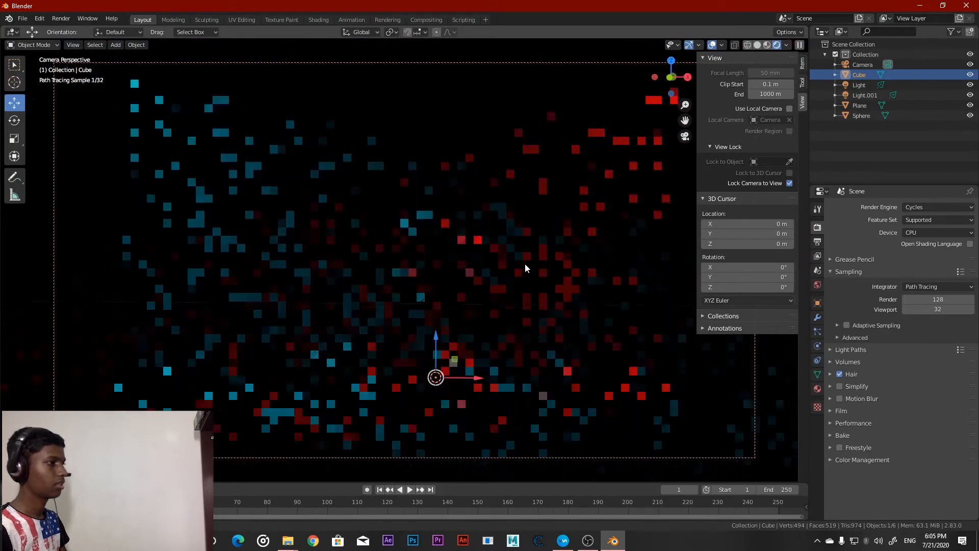
{"action": "left_click", "coordinate": [789, 182]}
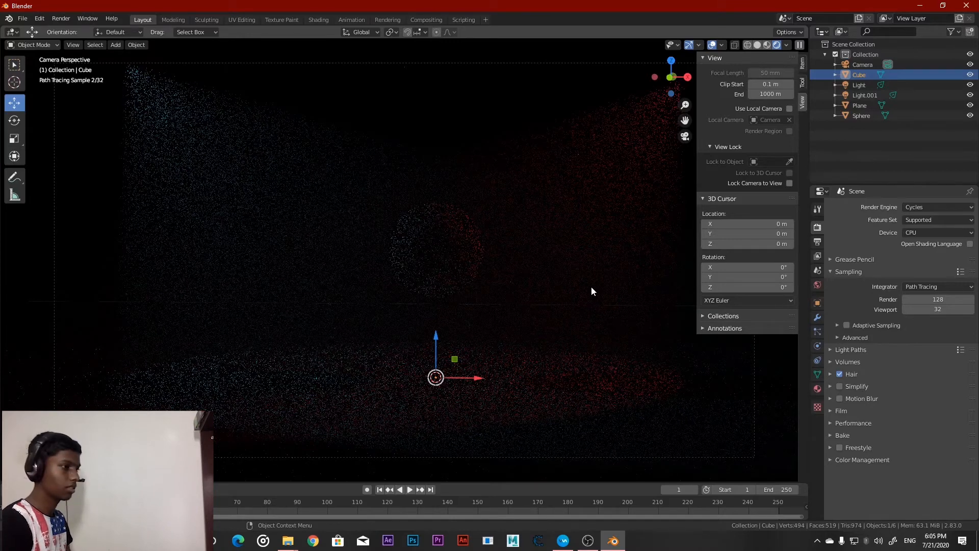
{"action": "key", "text": "n"}
Set the Cycles render samples to 60 and start rendering the image
{"action": "left_click", "coordinate": [955, 299]}
{"action": "type", "text": "6"}
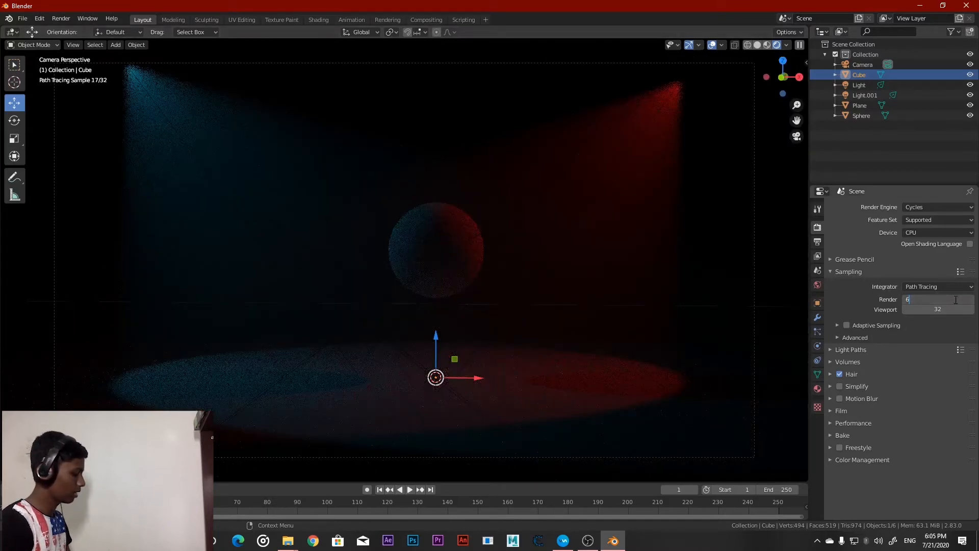
{"action": "key", "text": "BackSpace"}
{"action": "type", "text": "30"}
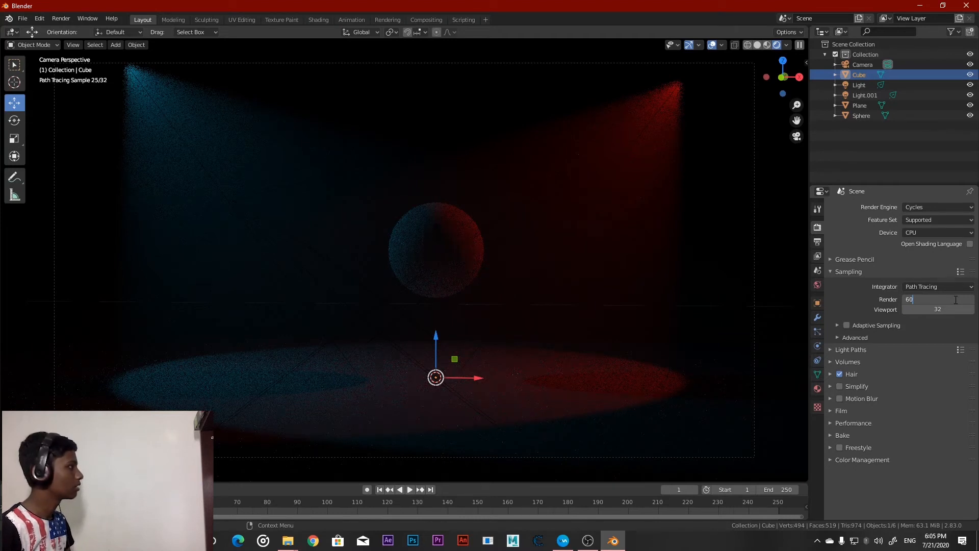
{"action": "left_click", "coordinate": [61, 18]}
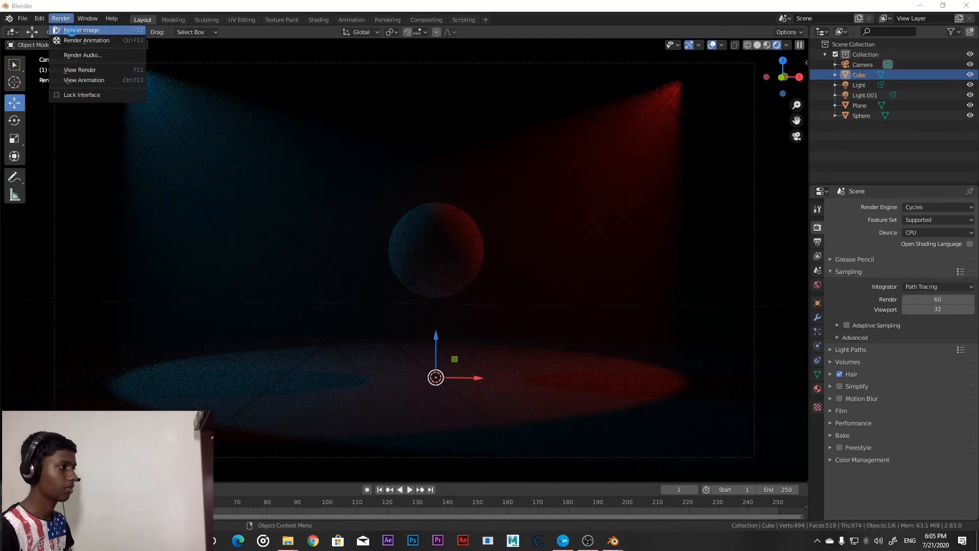